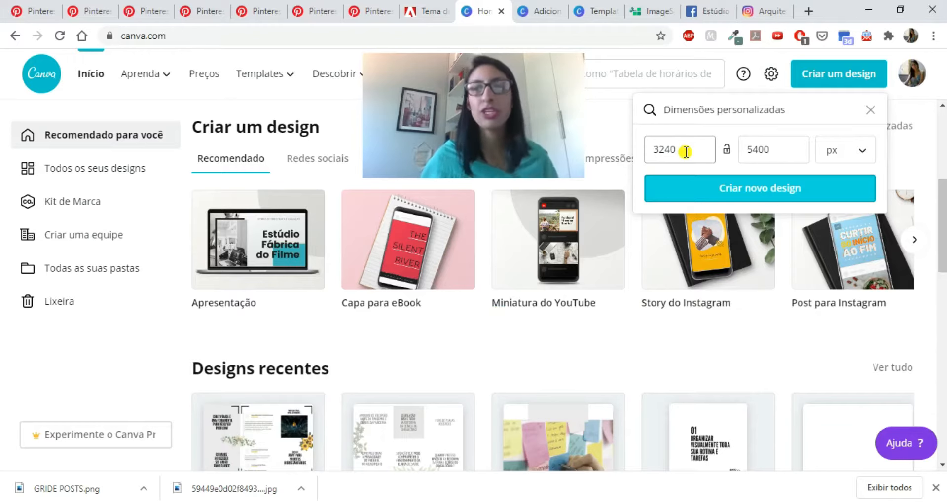
- Create a new blank design with custom dimensions of 3240 × 5400 px
left_click(686, 152)
left_click(685, 152)
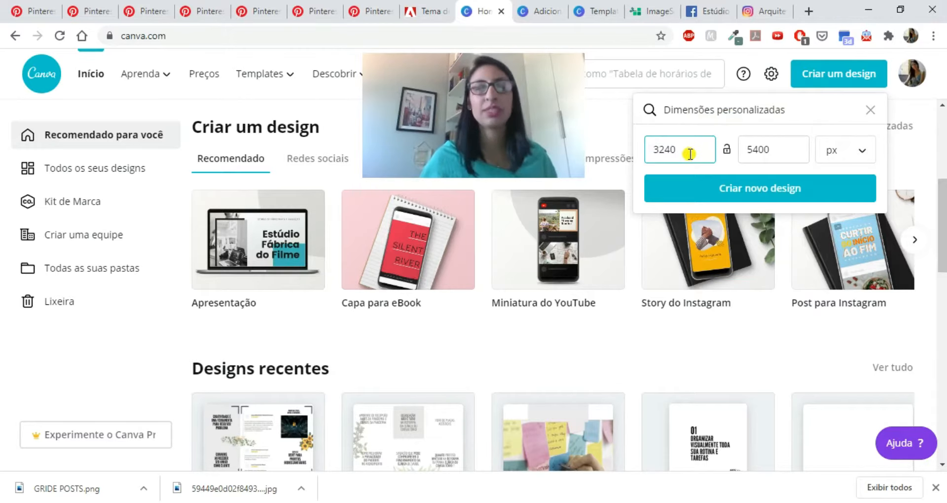
left_click_drag(690, 155, 659, 149)
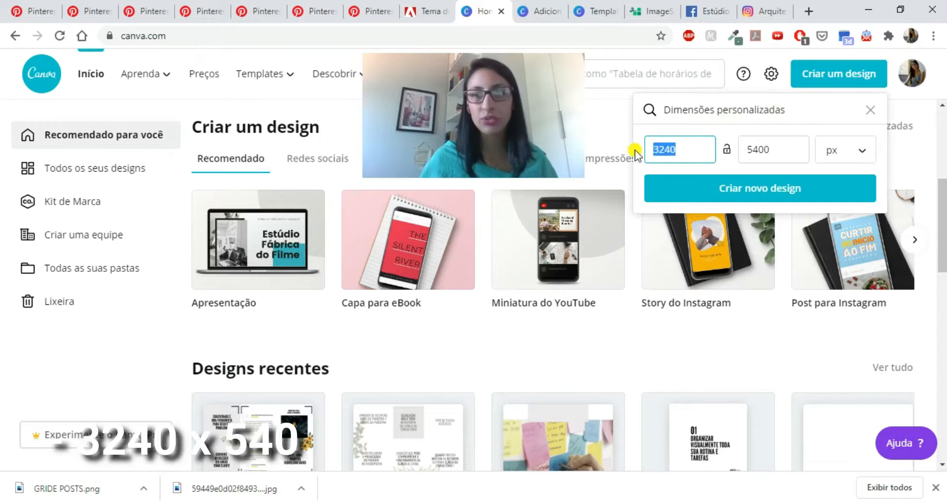
left_click_drag(777, 152, 651, 150)
left_click_drag(774, 147, 746, 149)
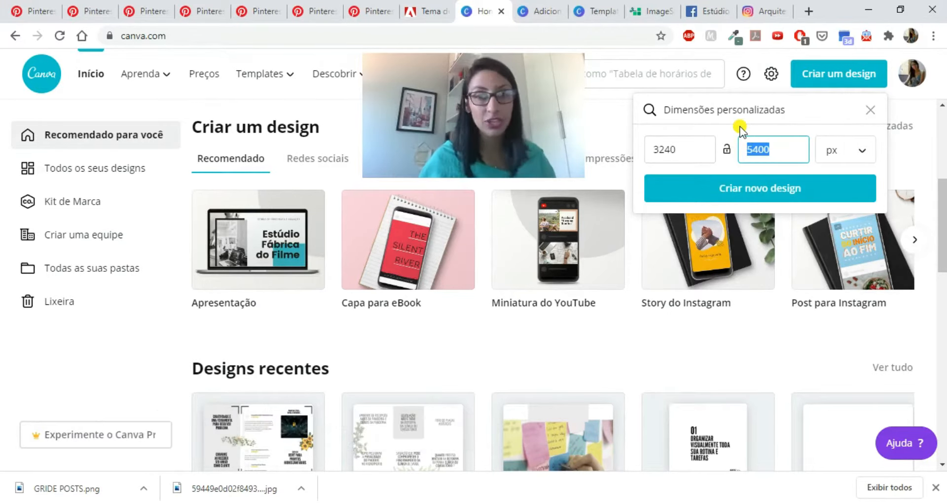
left_click(770, 193)
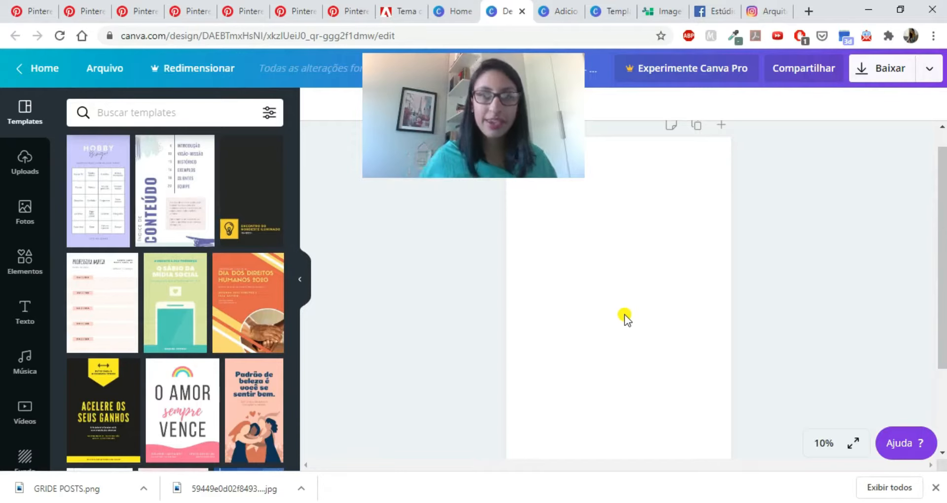
- Review the post mosaic in the existing template design as a reference and return to the blank design
left_click(601, 16)
scroll(636, 328, "down", 1)
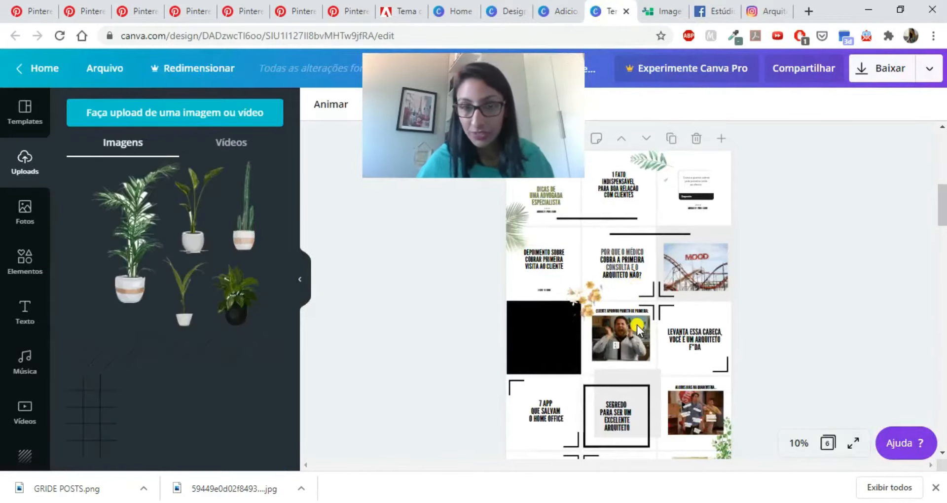
scroll(638, 329, "down", 3)
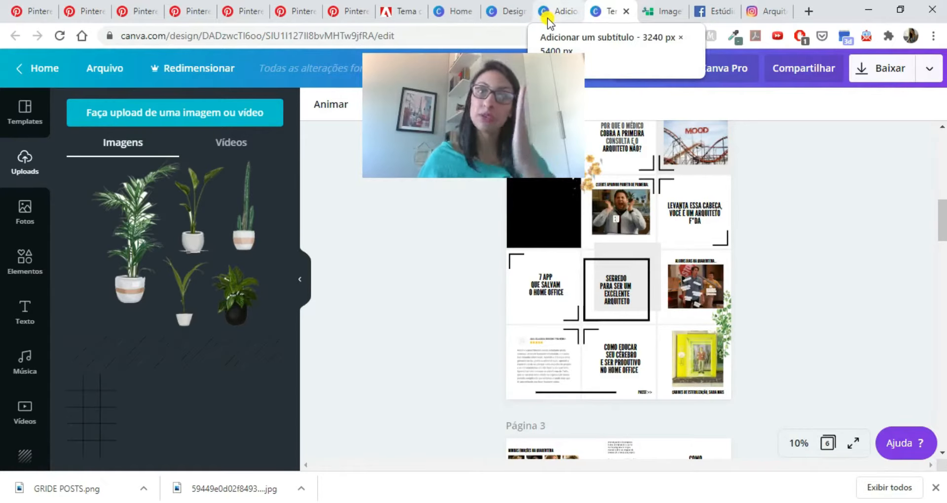
left_click(502, 12)
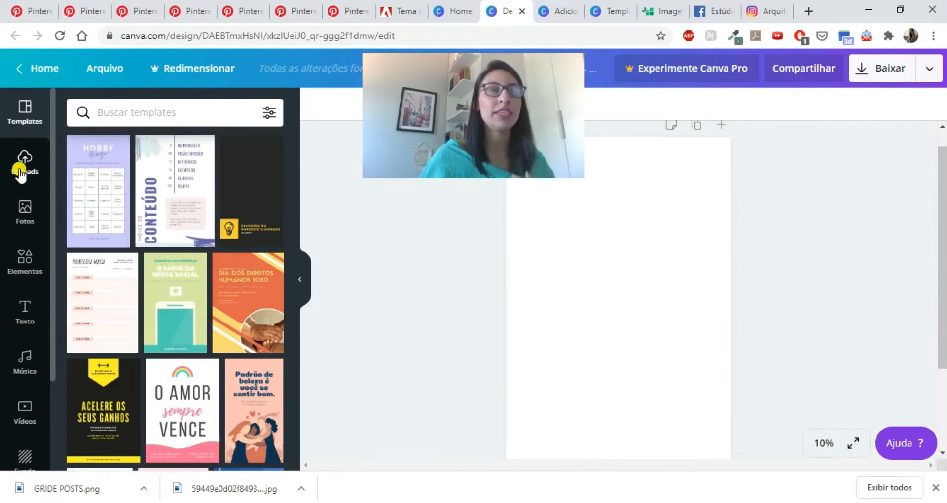
- Upload the downloaded GRIDE POSTS.png and place the grid image on the blank page
left_click(20, 170)
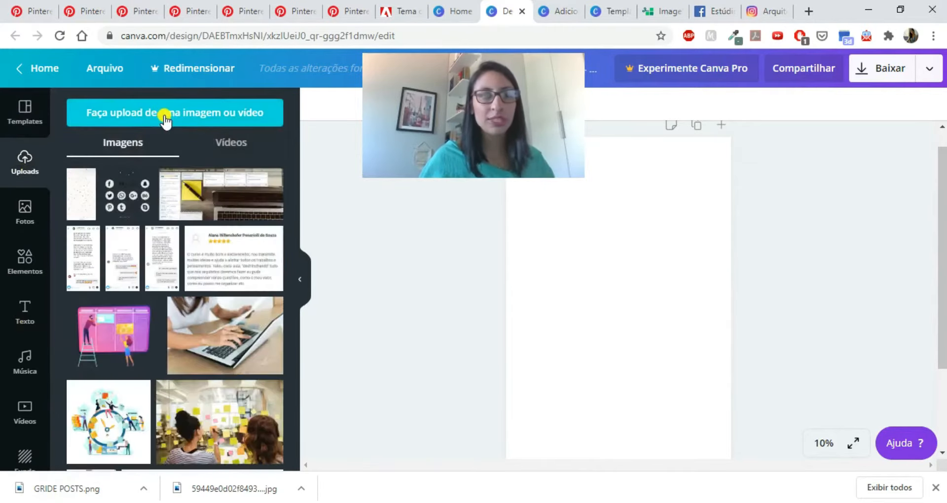
left_click_drag(66, 495, 199, 306)
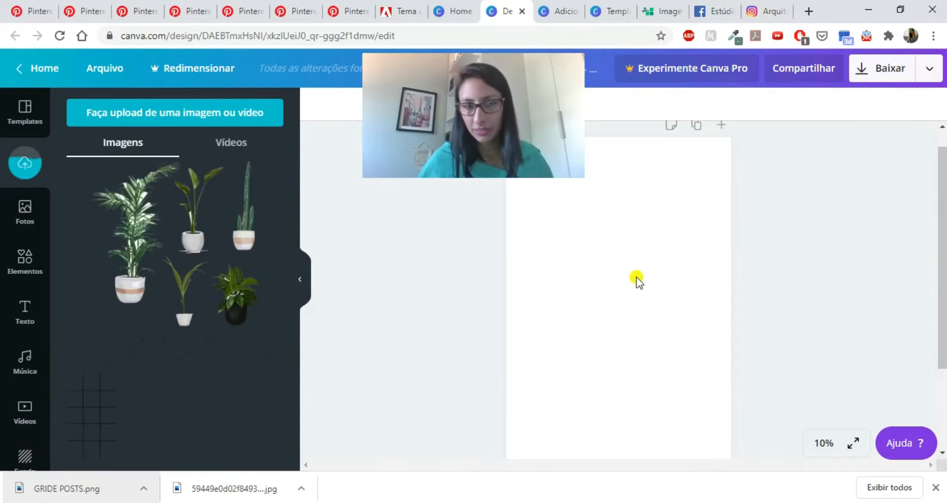
left_click(89, 406)
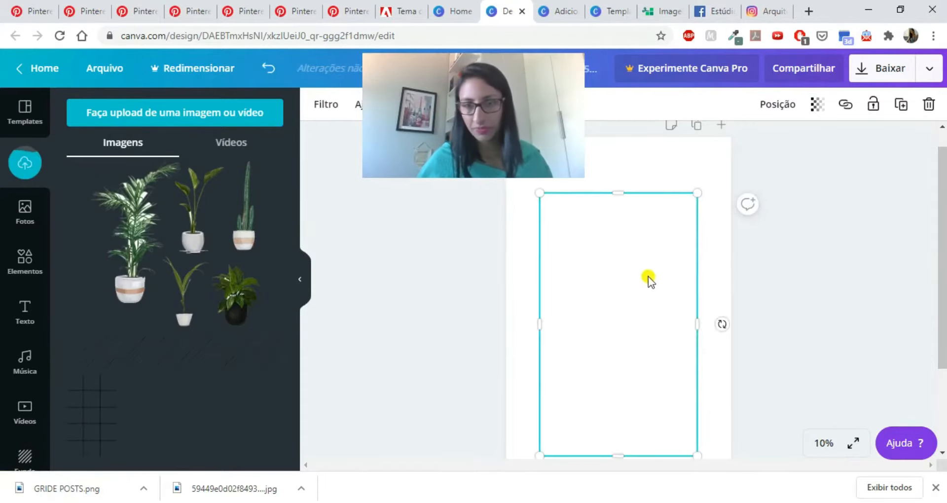
- Enlarge the grid image from opposite corners until it covers the whole page edge to edge
left_click_drag(705, 185, 730, 139)
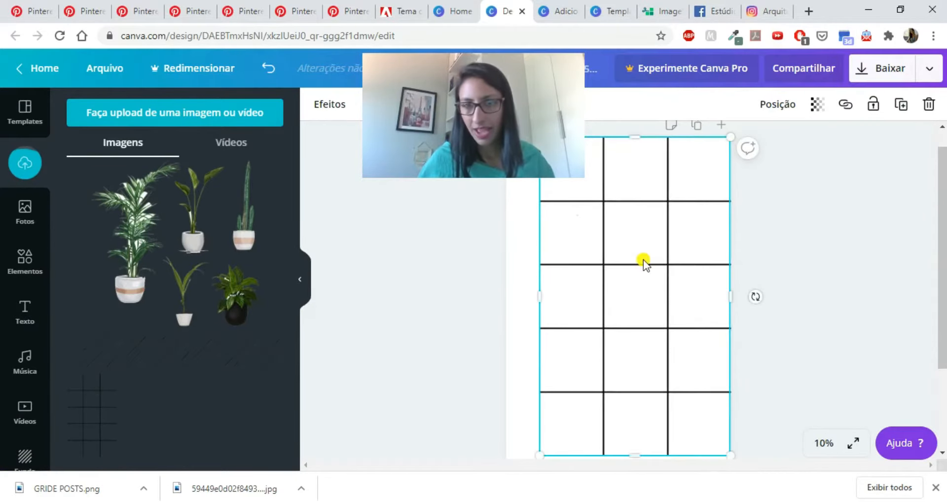
scroll(645, 262, "down", 3)
left_click_drag(534, 349, 506, 392)
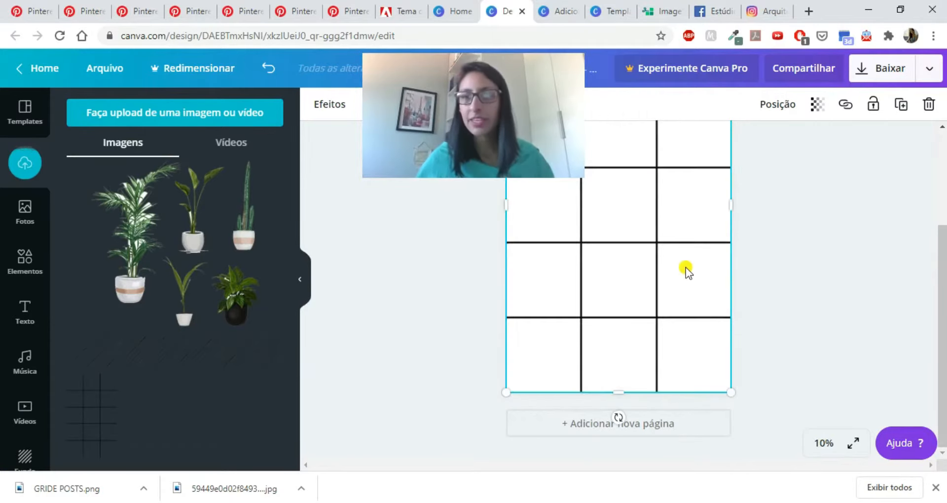
- Set the grid image's transparency to 20 and deselect it
scroll(689, 271, "up", 2)
left_click(813, 105)
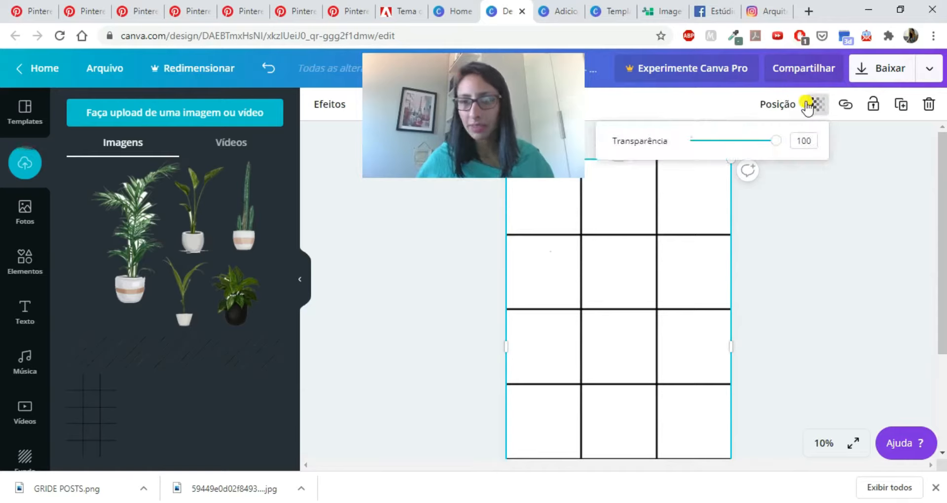
left_click(718, 143)
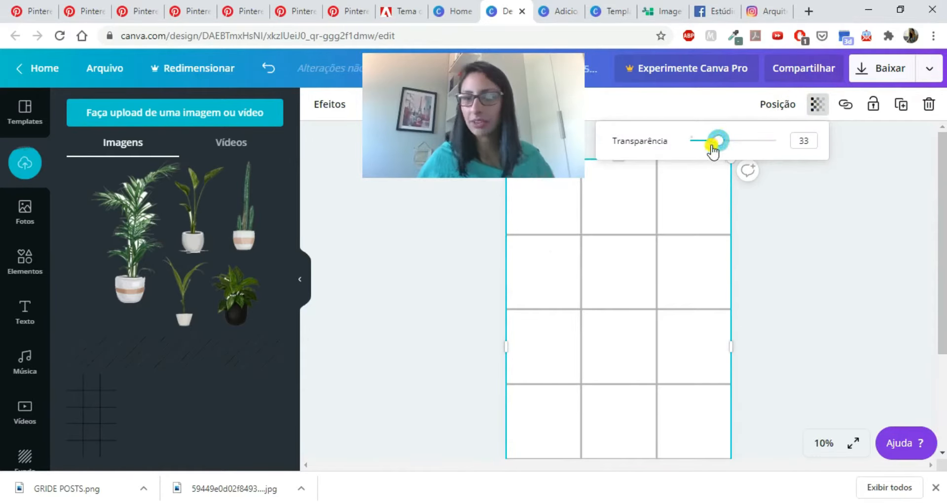
left_click(455, 304)
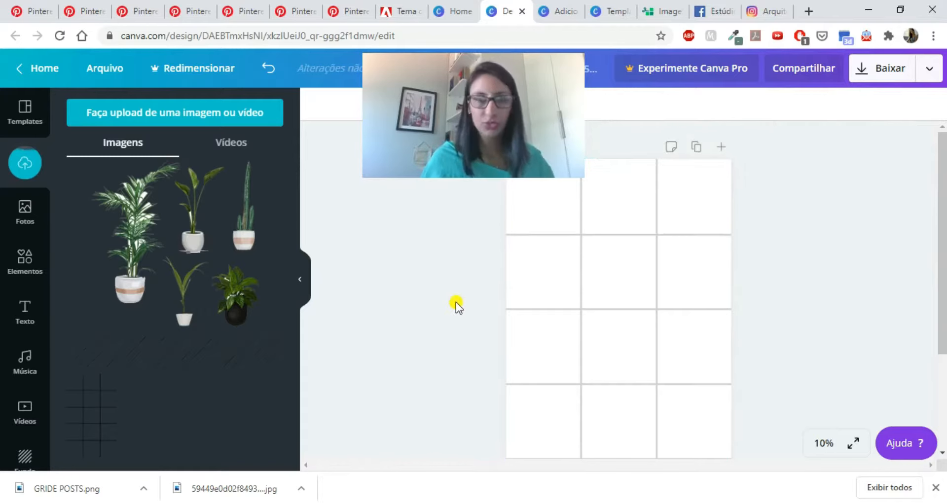
- Look through the saved Pinterest pins of Instagram mosaic layouts for inspiration
left_click(94, 14)
left_click(135, 15)
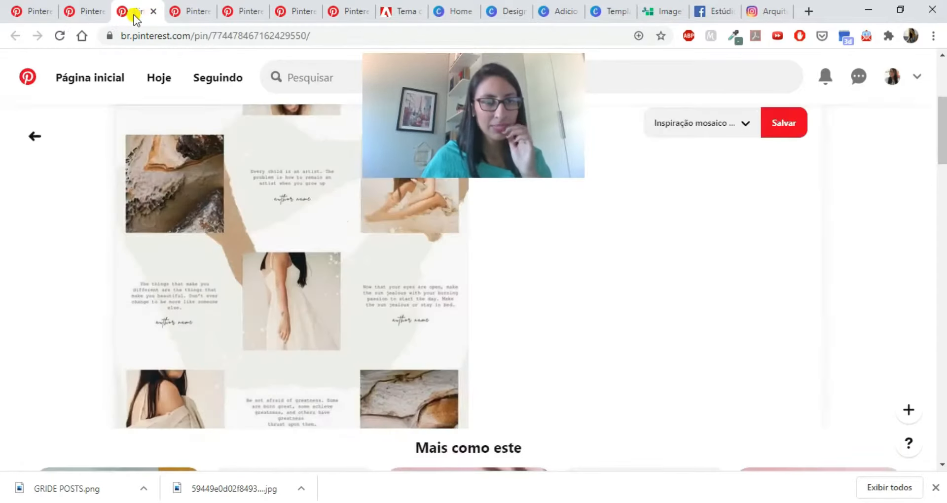
left_click(190, 12)
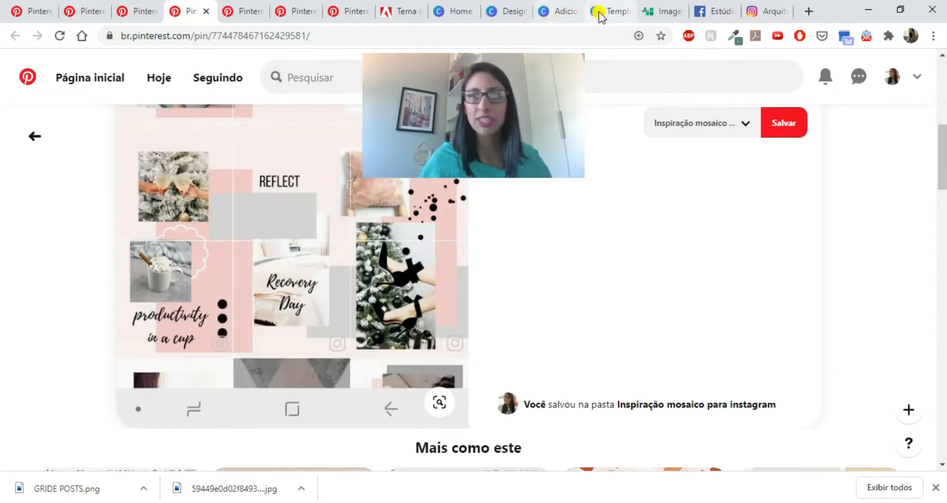
- In the other design with the coloured blocks, add a square shape and reduce its height to make a horizontal rectangle
left_click(545, 12)
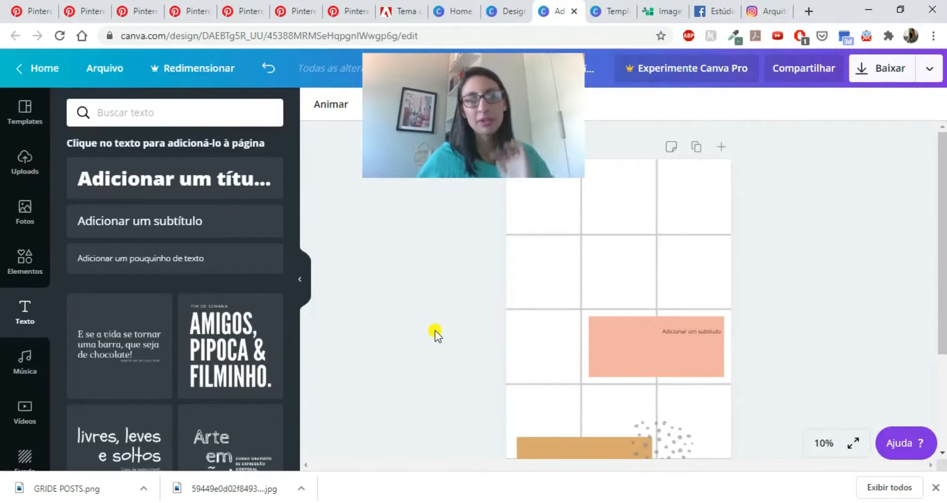
scroll(436, 335, "down", 3)
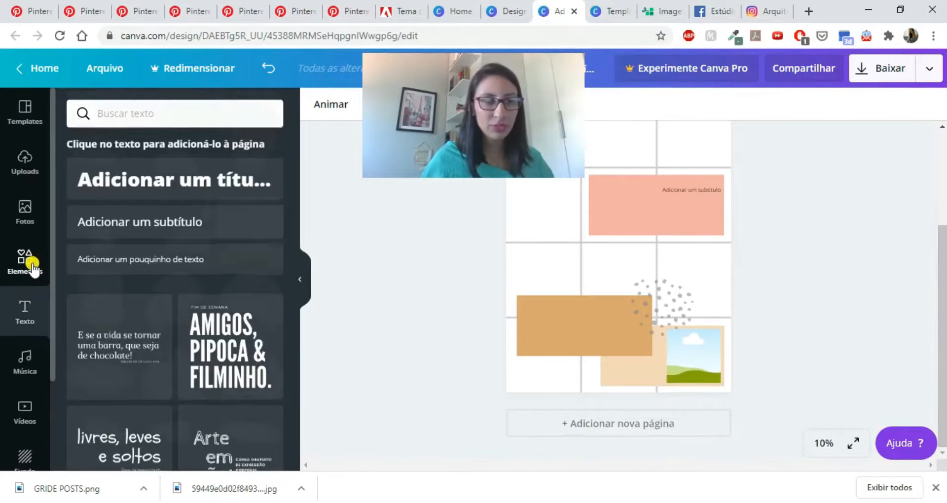
left_click(33, 269)
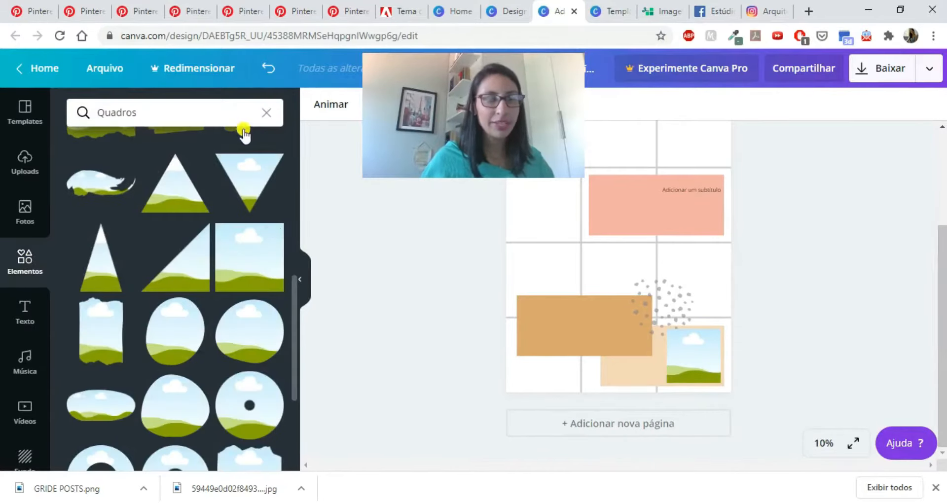
left_click(268, 112)
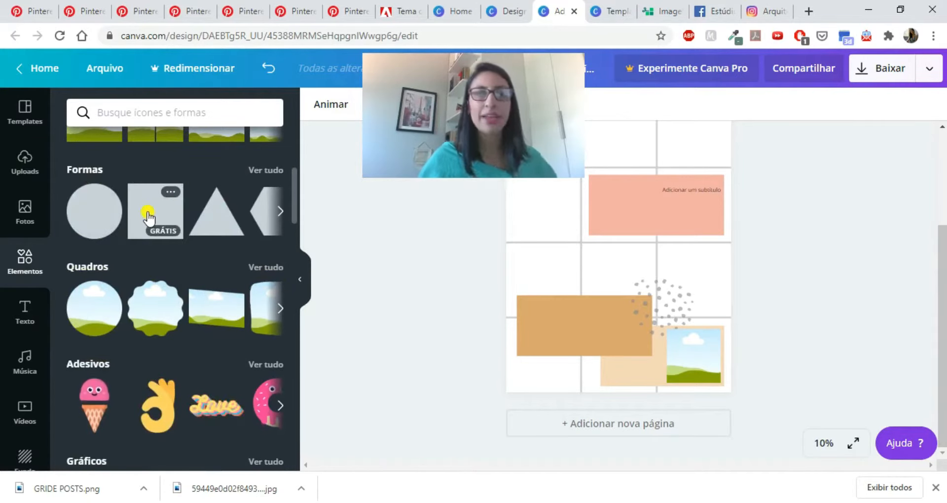
left_click(148, 217)
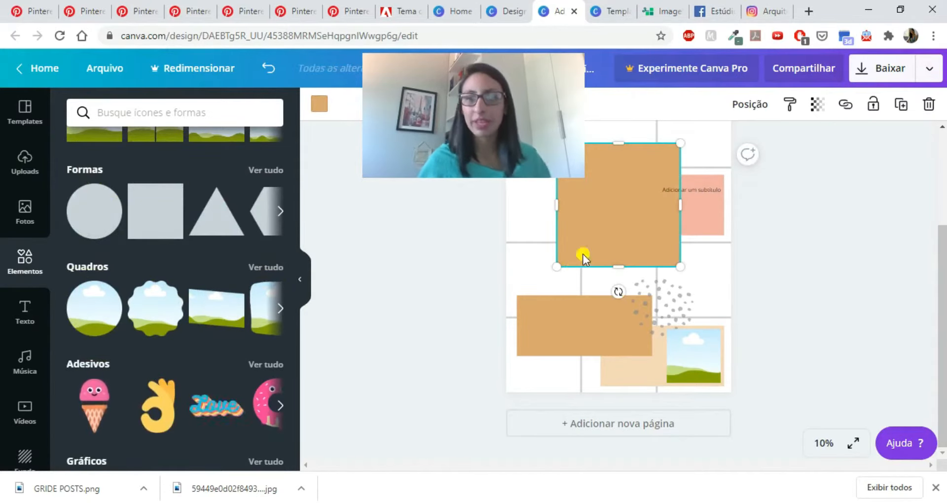
left_click_drag(618, 267, 619, 195)
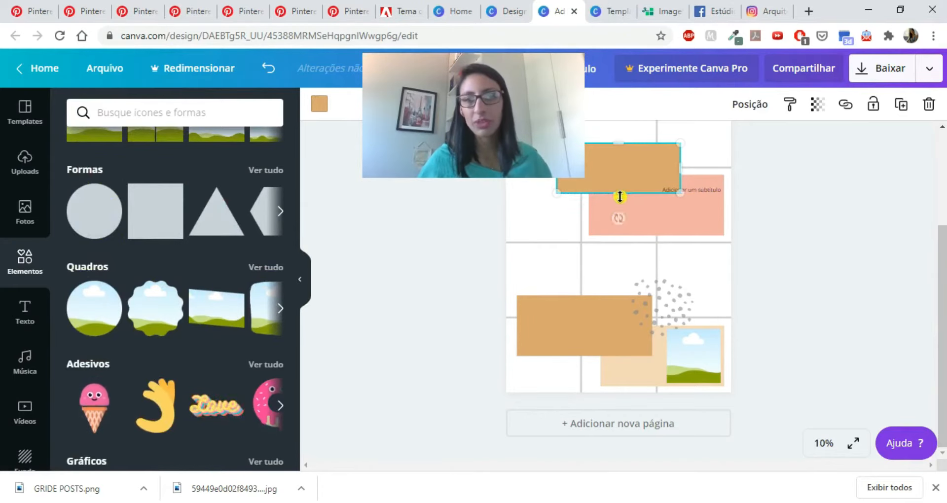
scroll(620, 222, "up", 1)
scroll(620, 222, "up", 2)
scroll(620, 223, "down", 2)
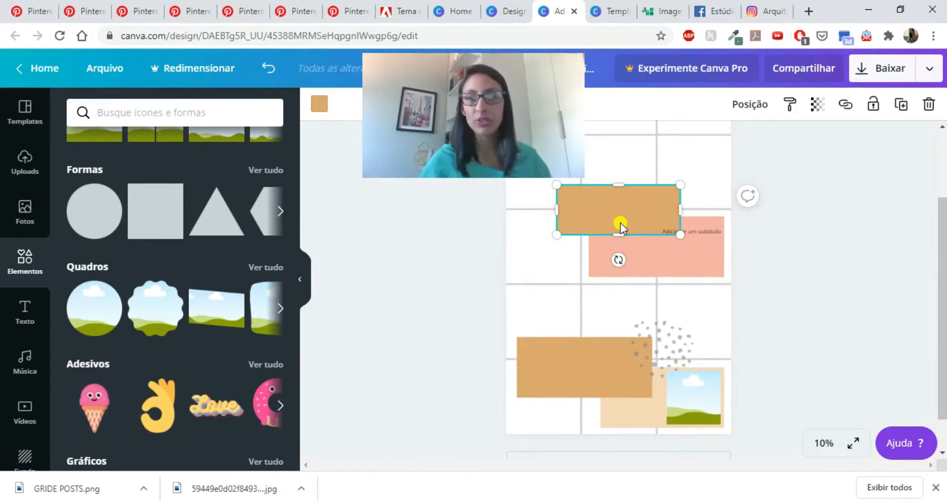
scroll(632, 302, "up", 2)
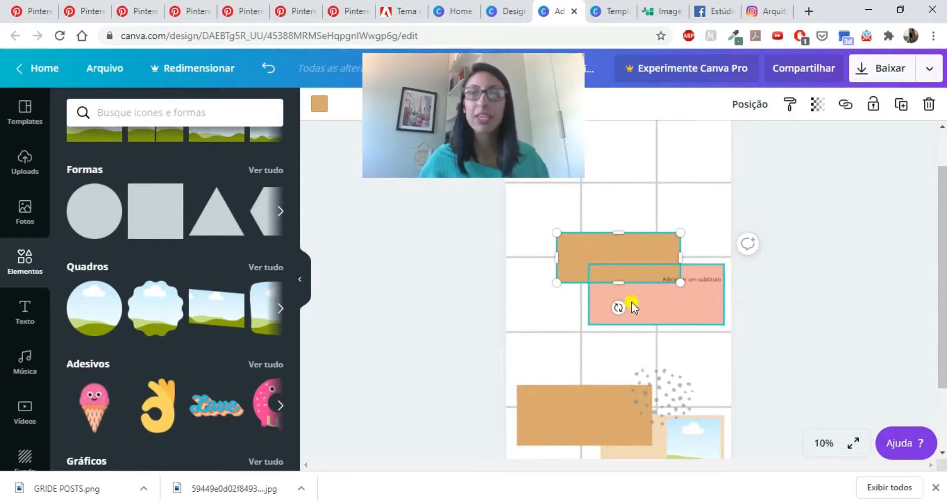
scroll(609, 360, "down", 2)
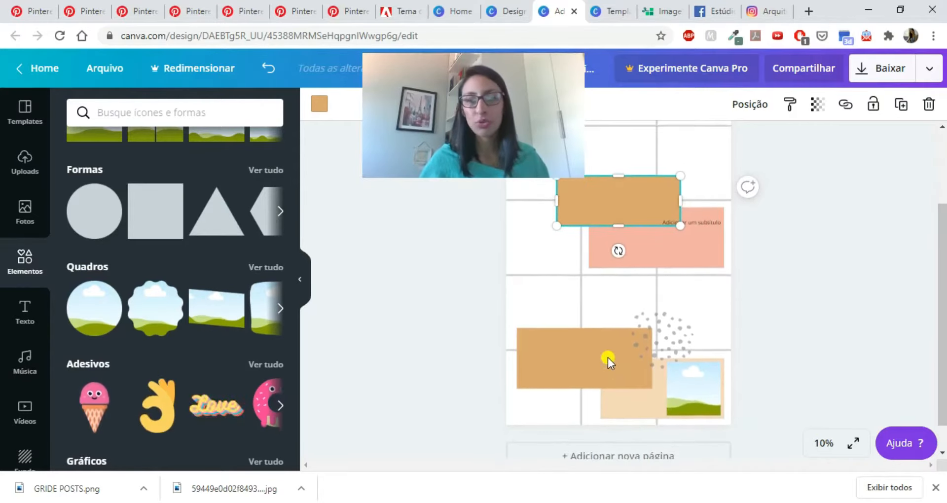
- Copy the hex code #D9A86C from the Adobe Color theme and apply it as the new rectangle's fill in Canva
left_click(401, 10)
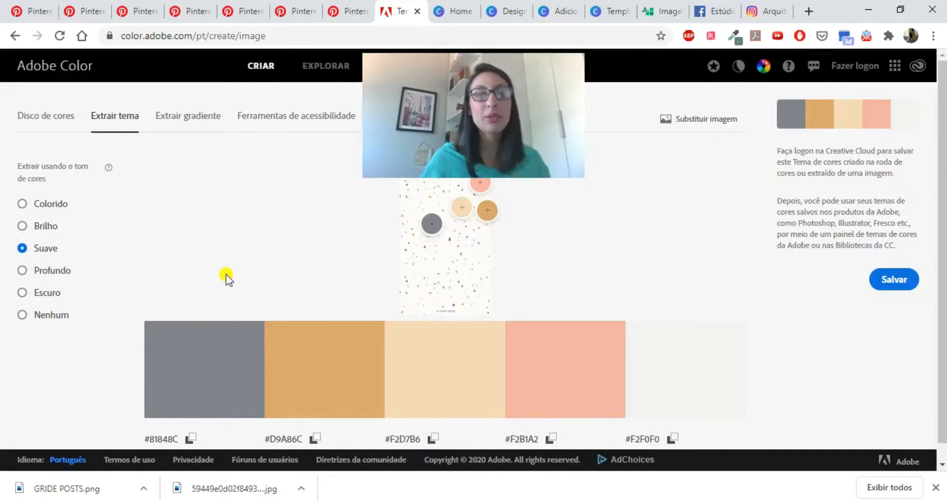
left_click(316, 439)
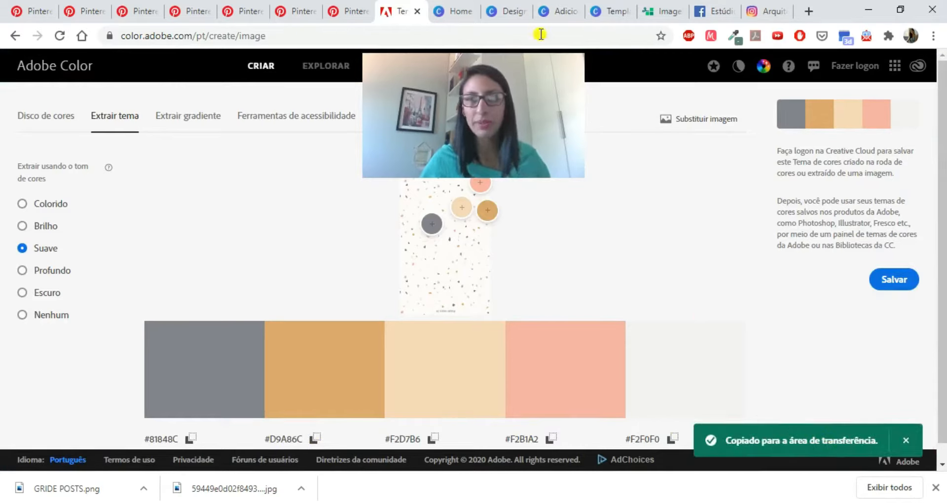
left_click(549, 14)
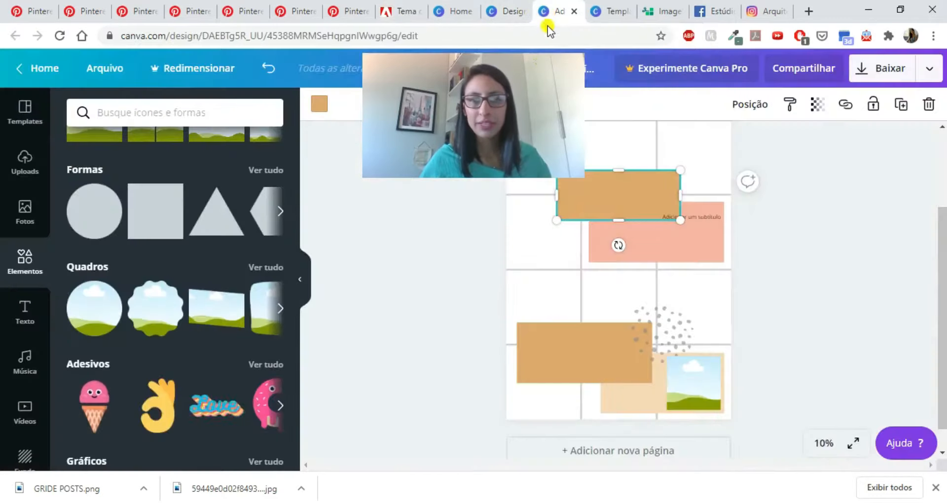
left_click_drag(417, 120, 769, 123)
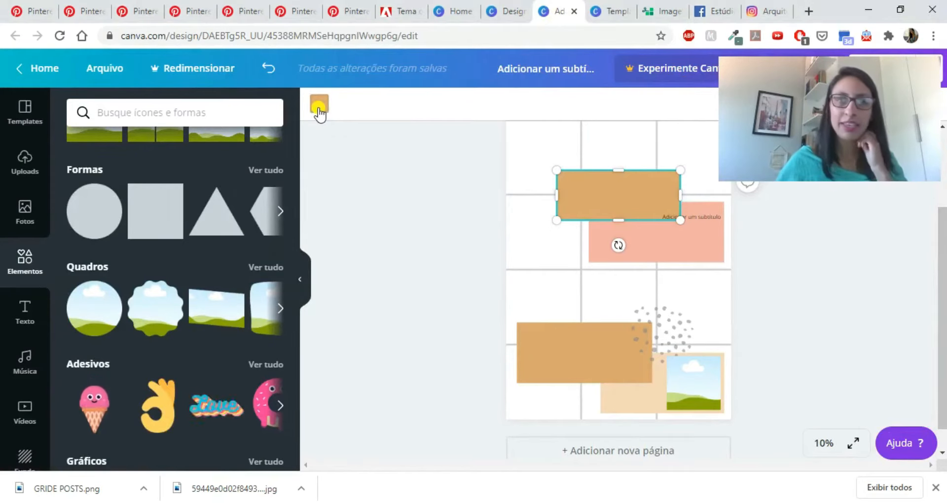
left_click(321, 110)
left_click(85, 176)
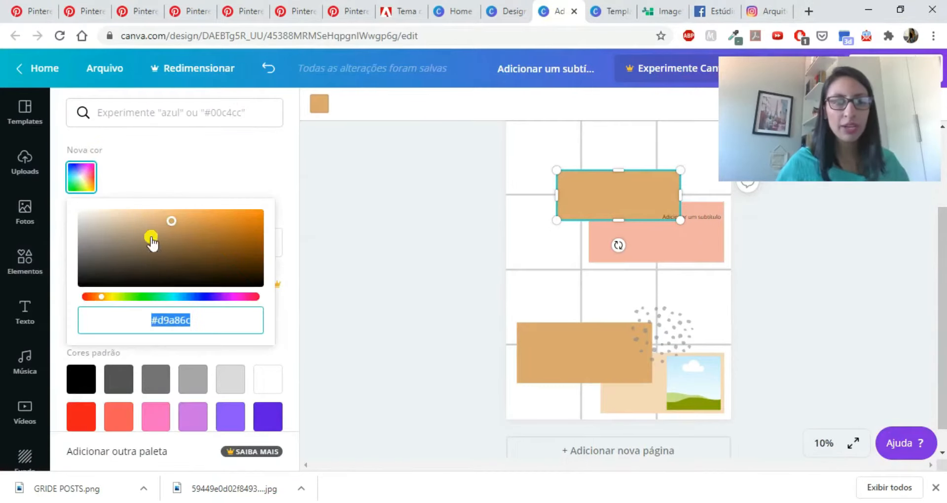
key("ctrl+v")
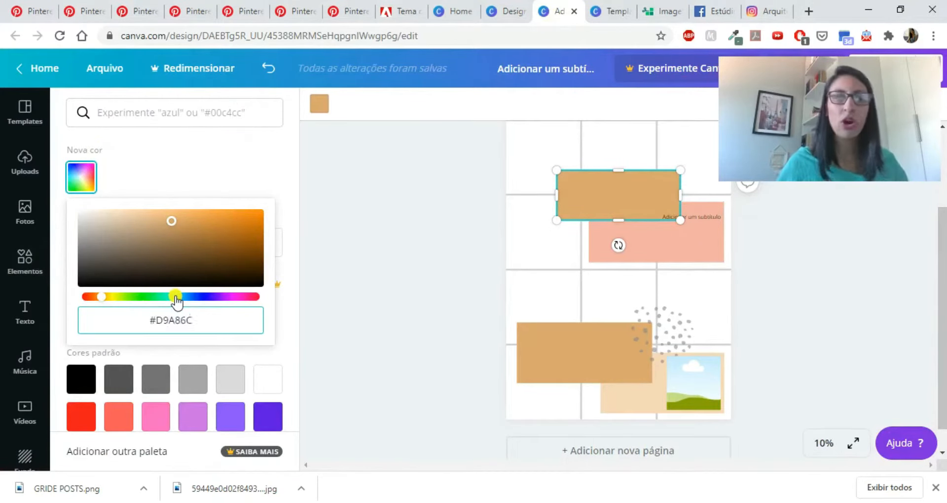
key("Return")
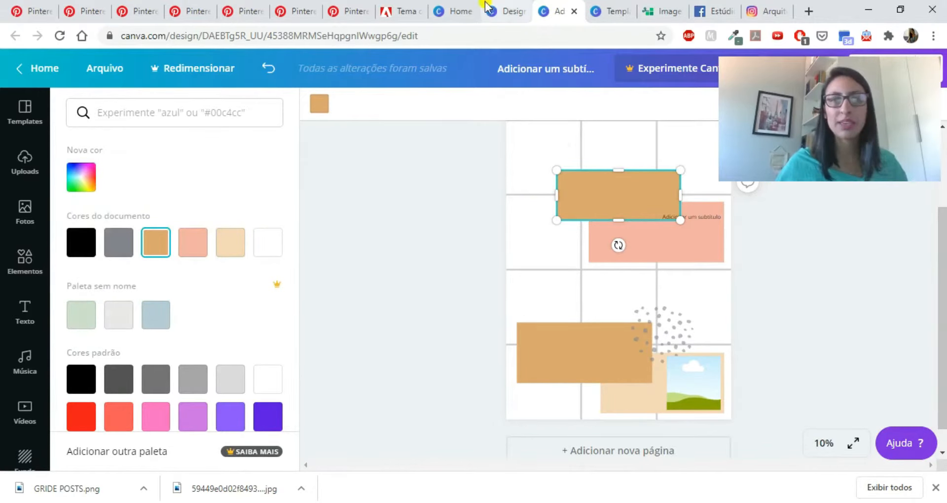
left_click(397, 11)
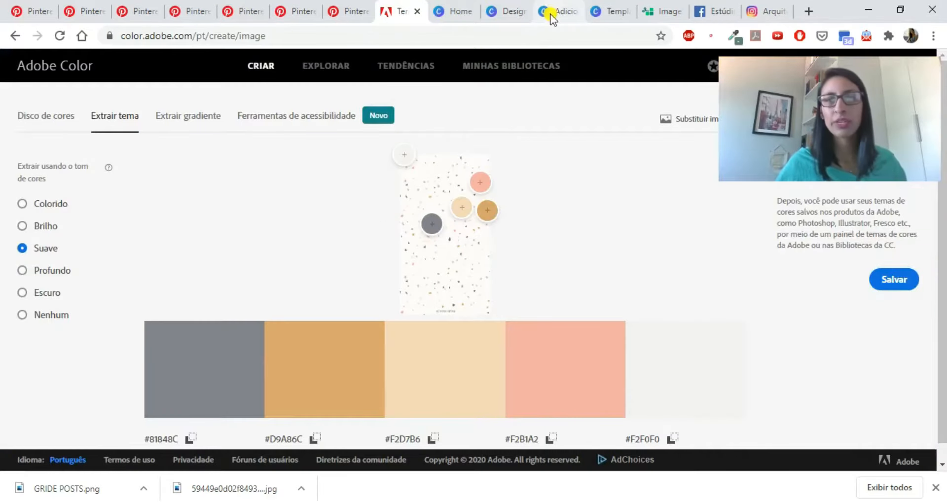
left_click(557, 10)
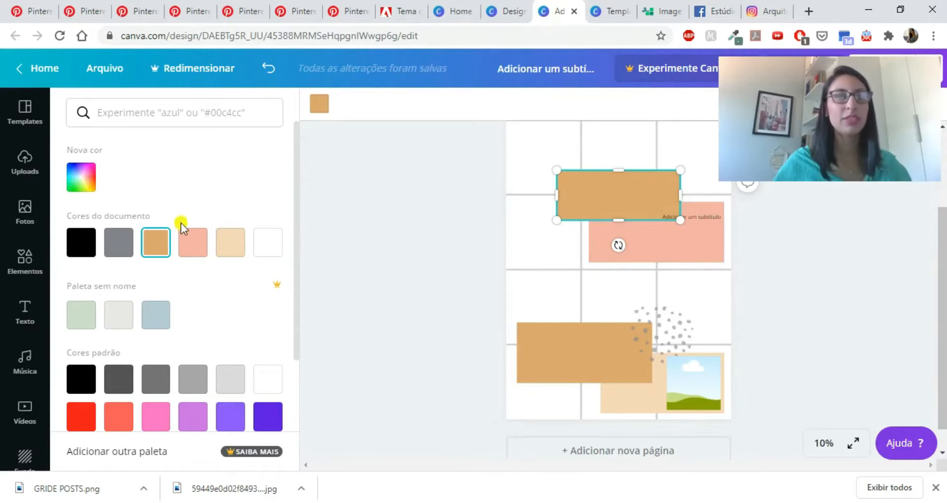
- Copy the hex code #81848C from the Adobe Color theme and apply it as the upper rectangle's fill in Canva
left_click(398, 12)
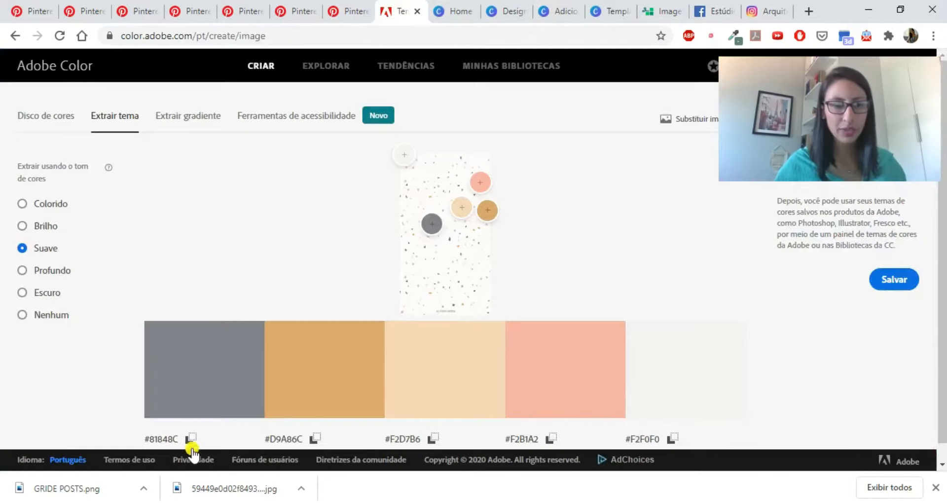
left_click(191, 441)
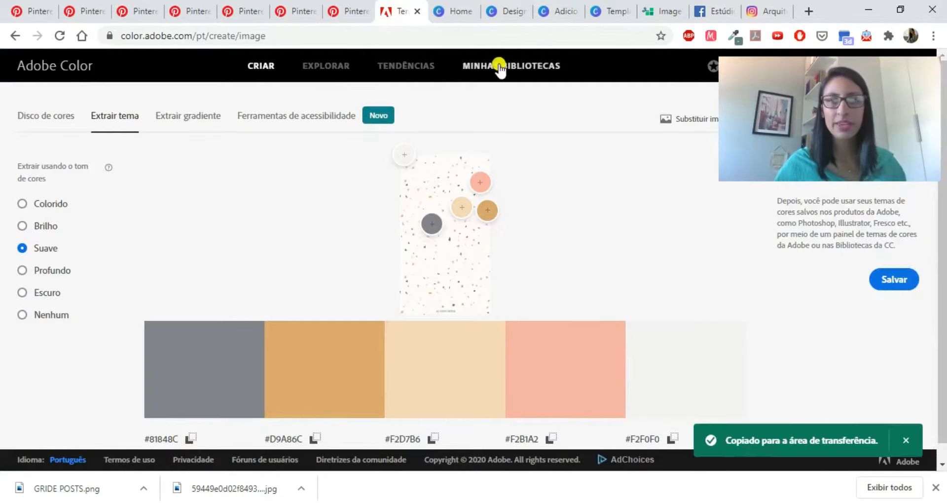
left_click(547, 12)
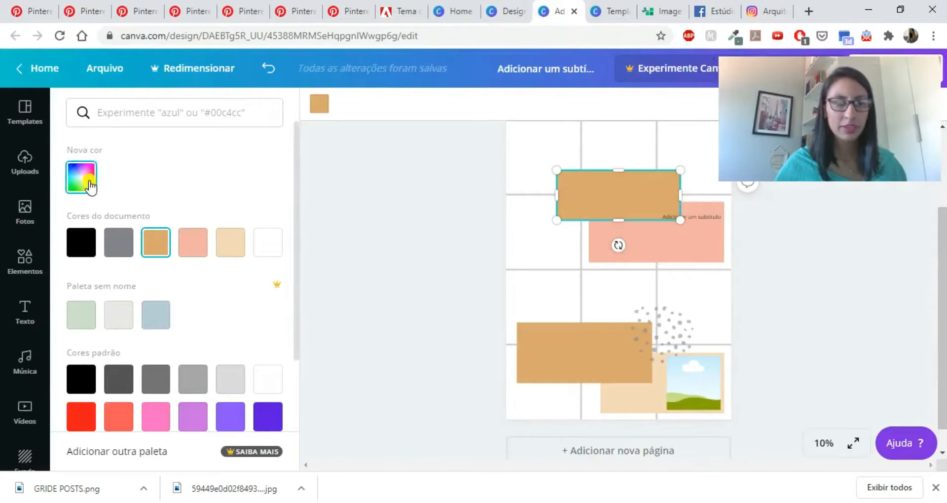
left_click(89, 186)
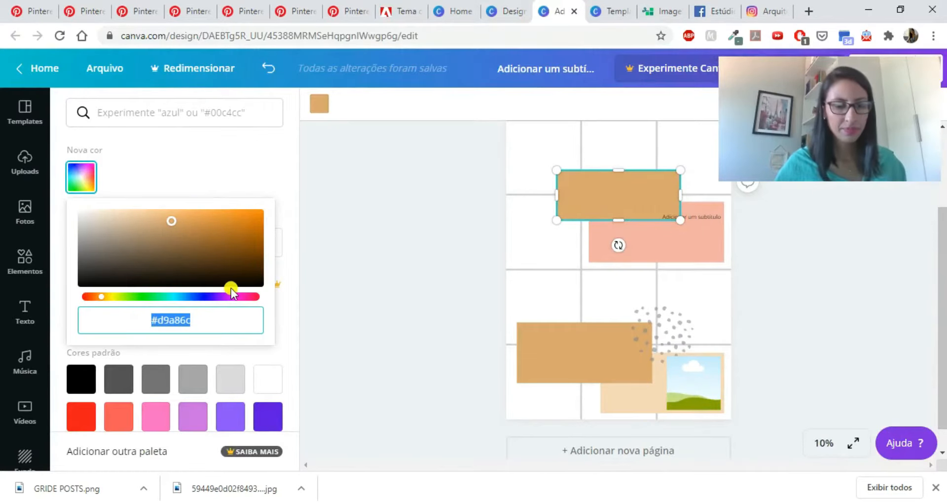
key("ctrl+v")
key("Return")
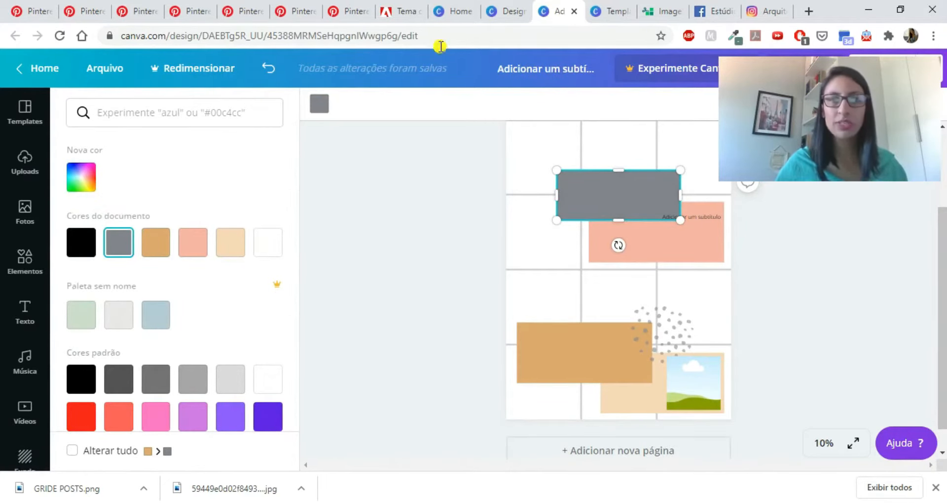
left_click(404, 15)
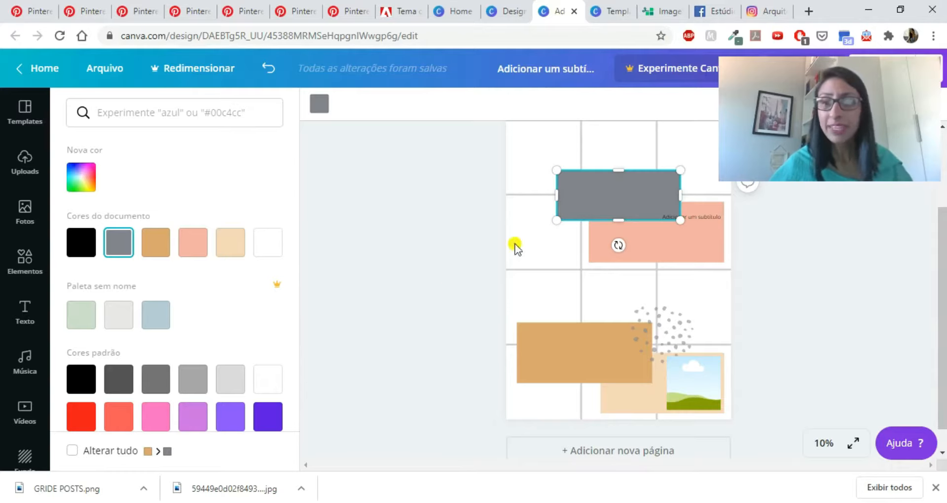
left_click_drag(617, 196, 617, 305)
key("ctrl+z")
- Select the dotted graphic, search the elements library for "pontos" and browse the results
left_click(676, 332)
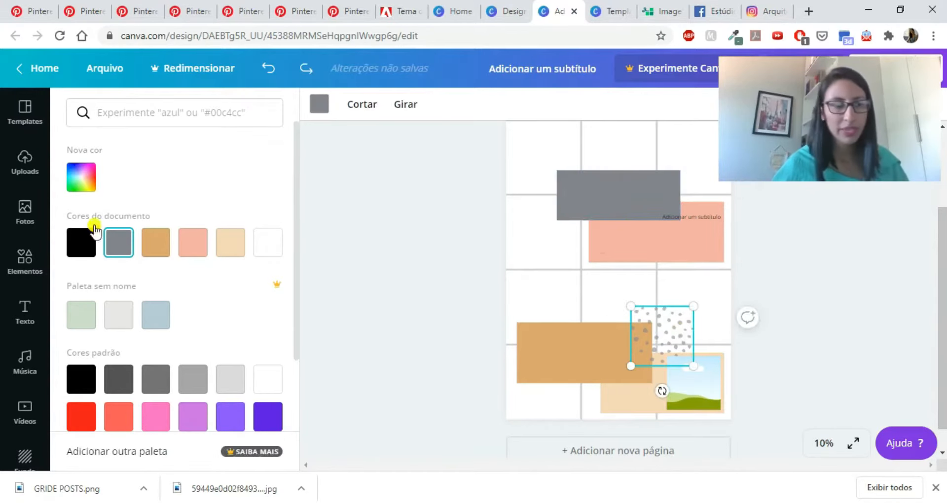
left_click(12, 271)
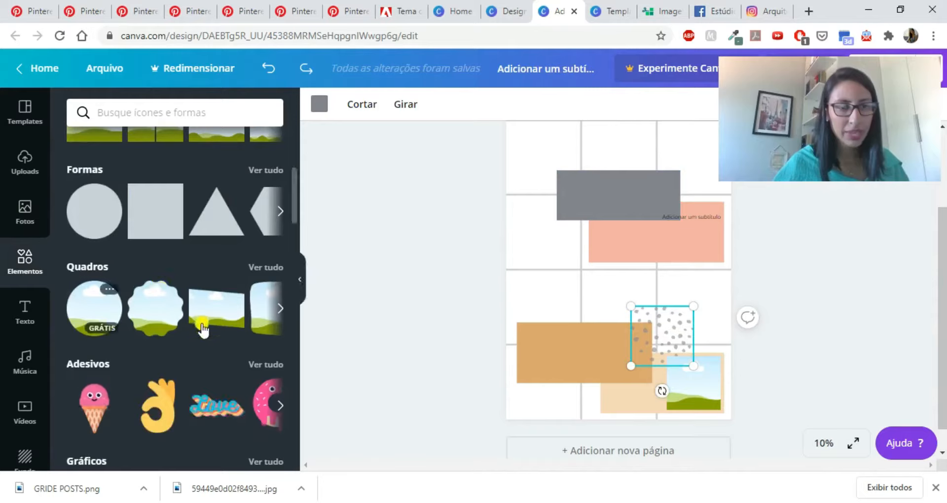
left_click(172, 112)
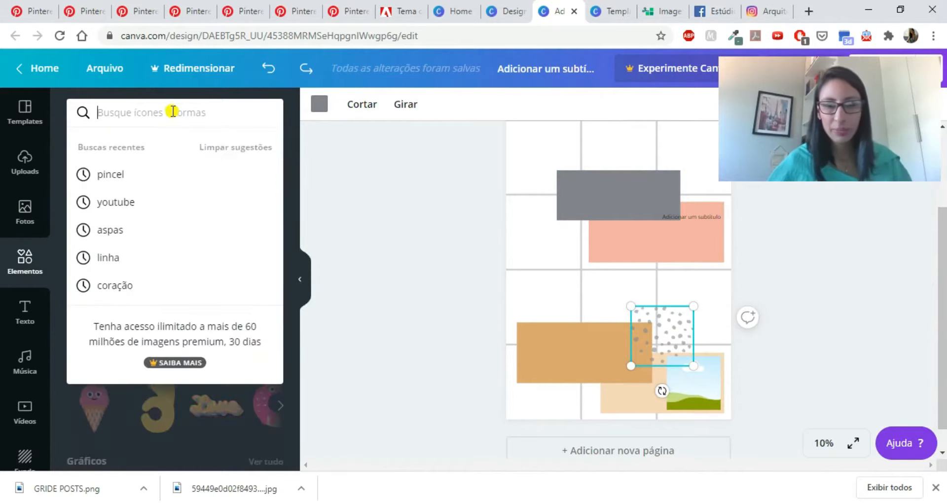
type("ponto")
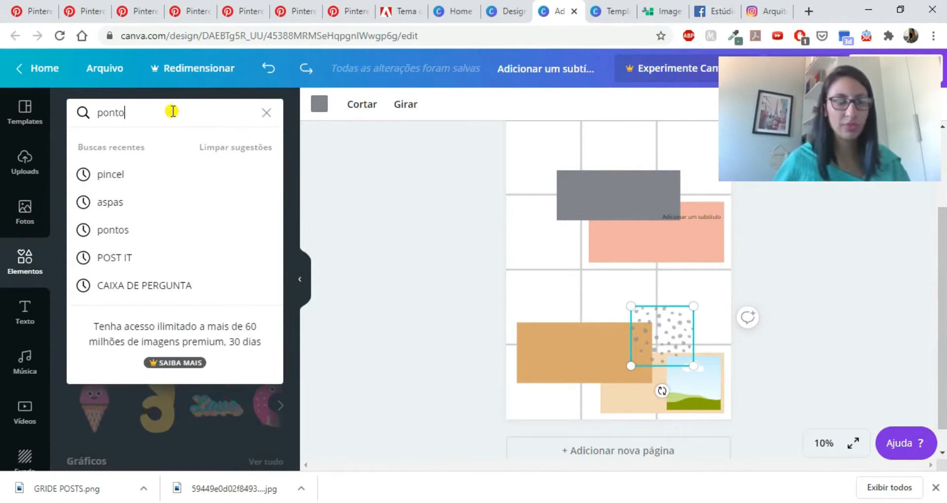
type("s")
key("Return")
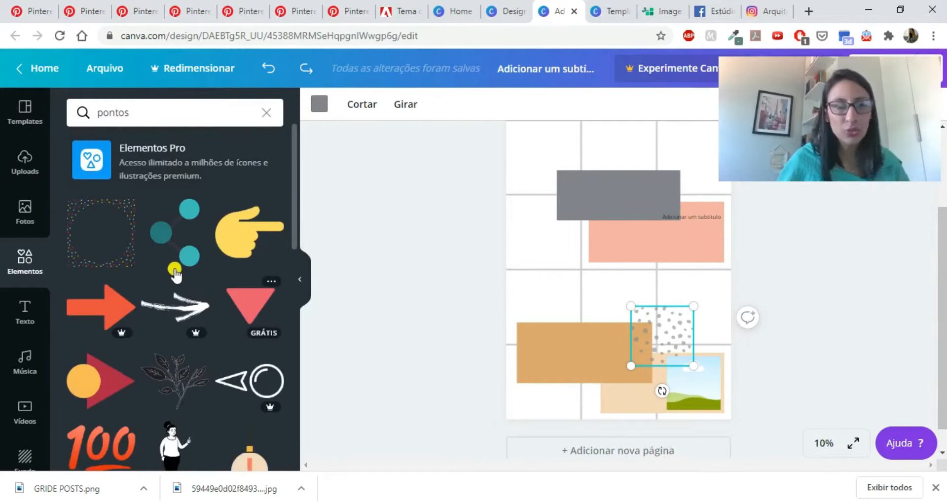
scroll(176, 275, "down", 2)
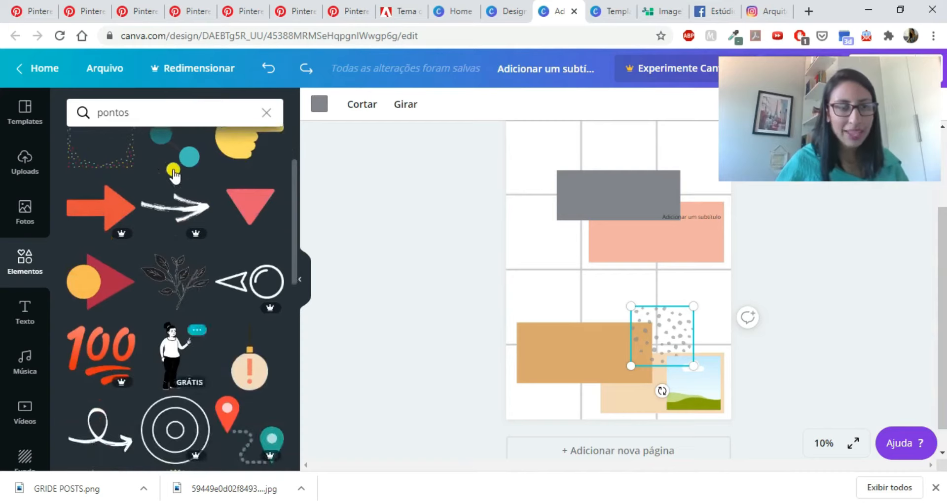
- Search the elements library for "flores" and add the free line-art flower branch to the page
left_click(265, 113)
type("flores")
key("Return")
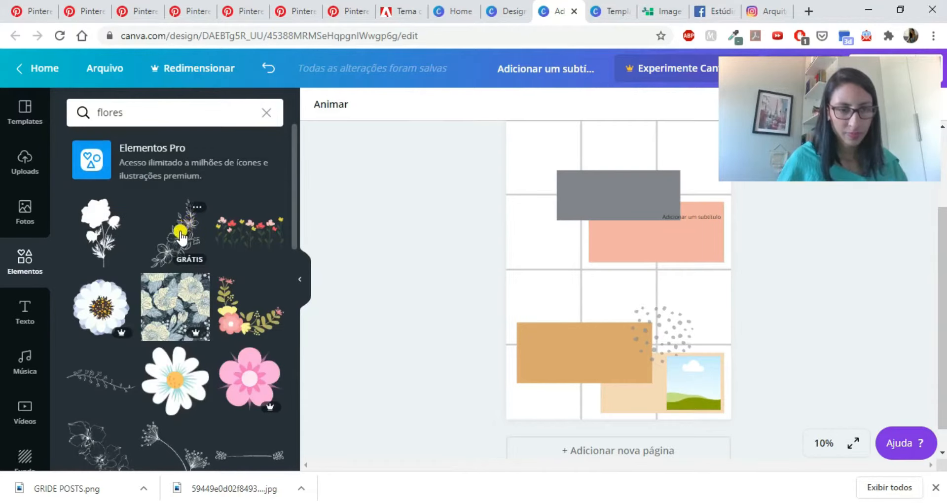
left_click(182, 232)
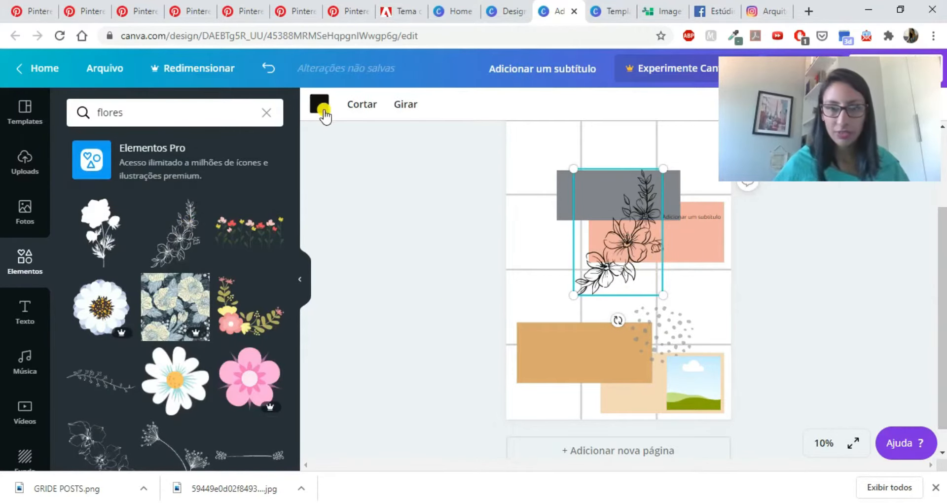
- Recolour the flower branch with the document's salmon pink and rotate it upside down
left_click(324, 111)
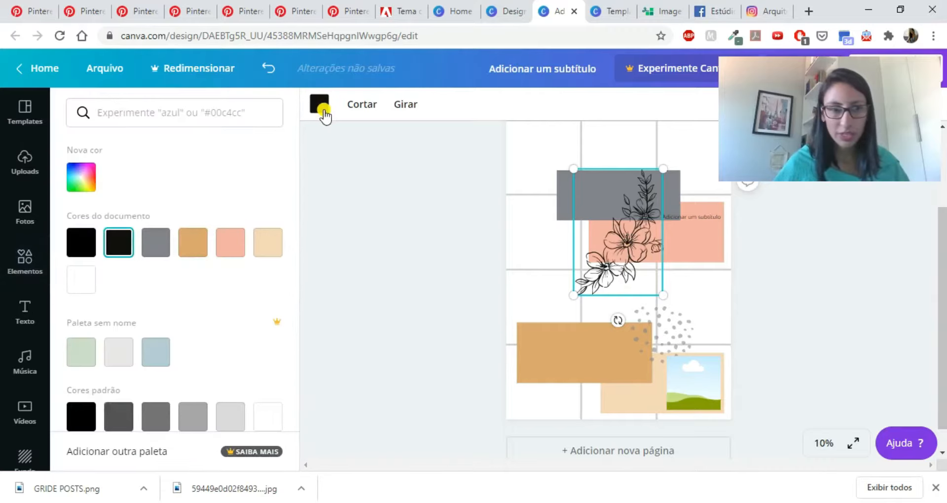
left_click(233, 254)
left_click_drag(545, 262, 618, 180)
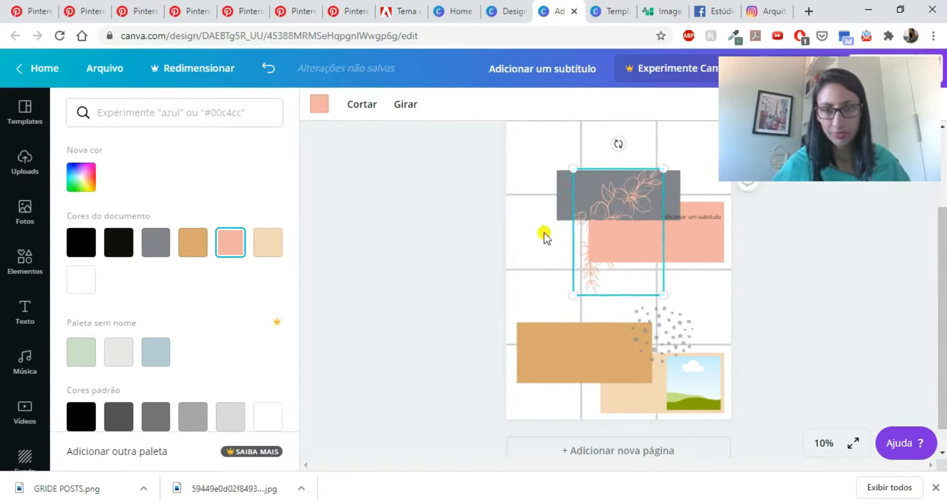
- Move the grey rectangle into the top row of the post grid and widen it across the first two columns
scroll(546, 236, "up", 3)
left_click(562, 315)
left_click_drag(562, 315, 537, 191)
left_click_drag(560, 296, 548, 206)
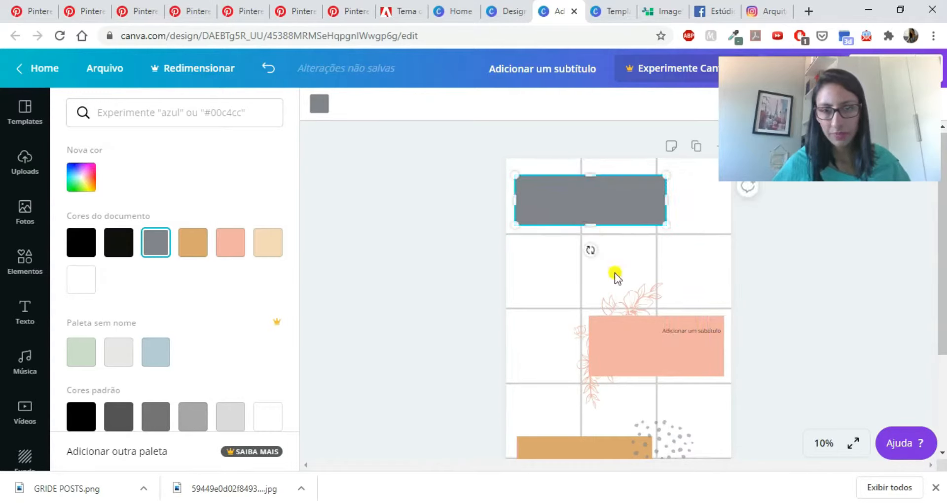
- Shrink the pink flower branch and place it over the left end of the grey rectangle, leaving it deselected
left_click(627, 306)
left_click_drag(665, 410, 619, 346)
left_click_drag(592, 297, 527, 184)
left_click(443, 278)
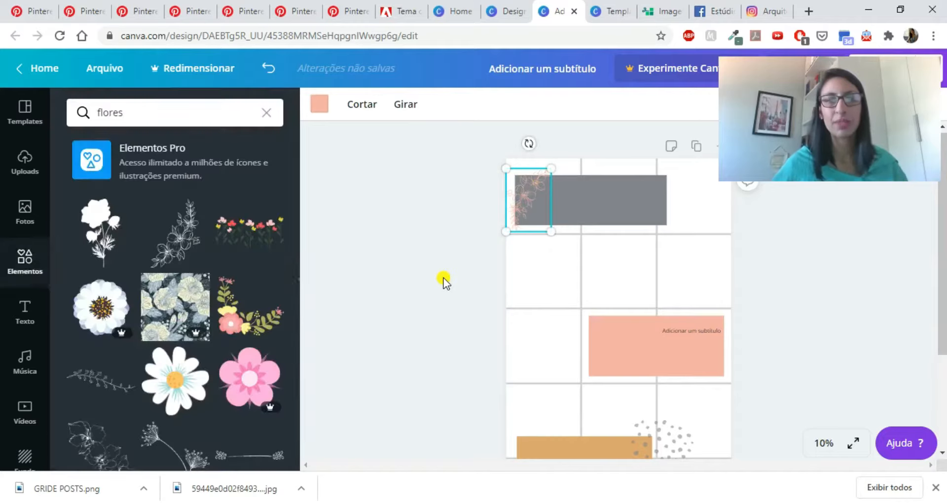
left_click(460, 295)
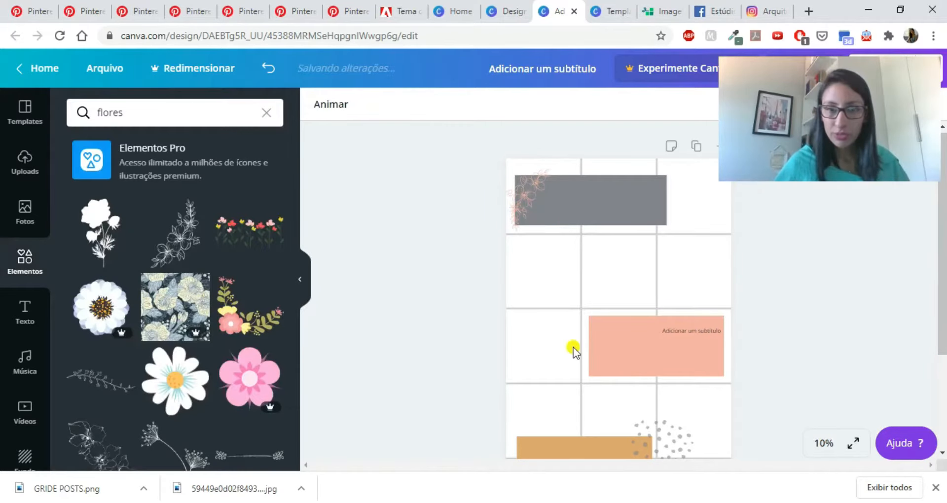
- Add a brush-stroke photo frame from the Quadros collection, shrink it slightly and place it overlapping the upper left of the ochre rectangle
scroll(573, 348, "down", 3)
left_click(671, 356)
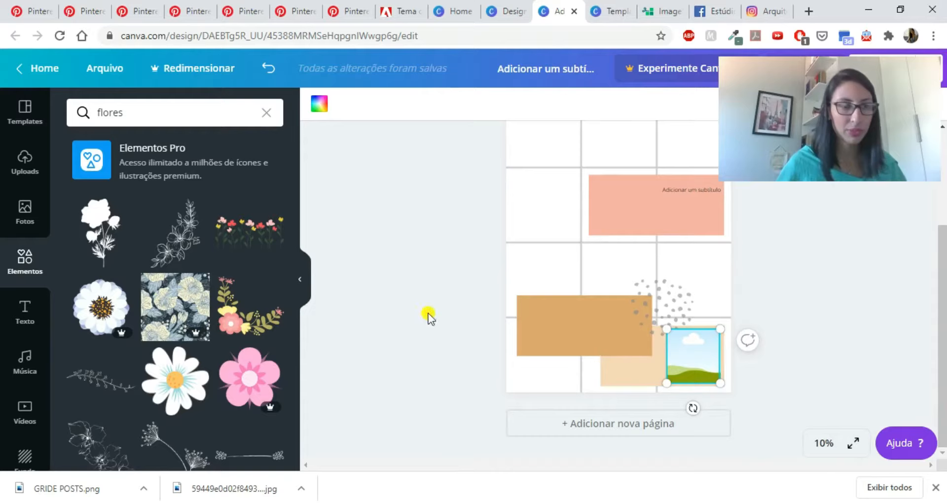
left_click(264, 117)
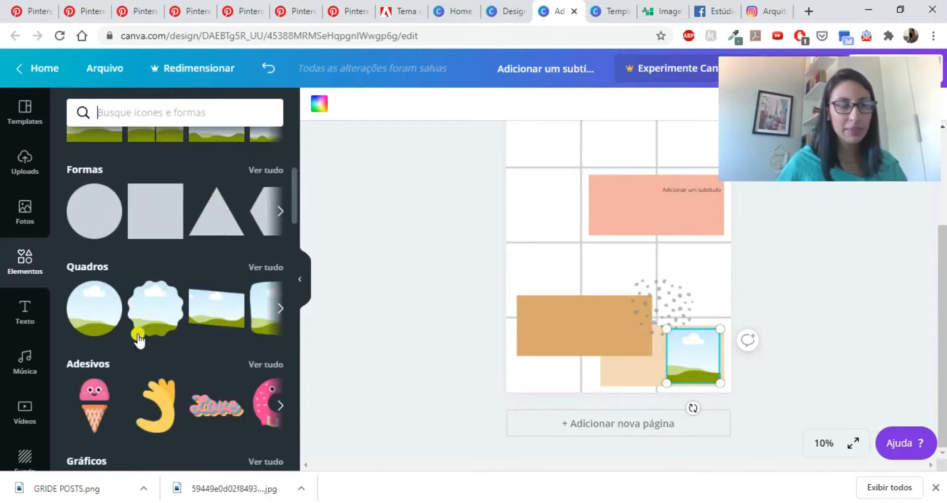
left_click(274, 274)
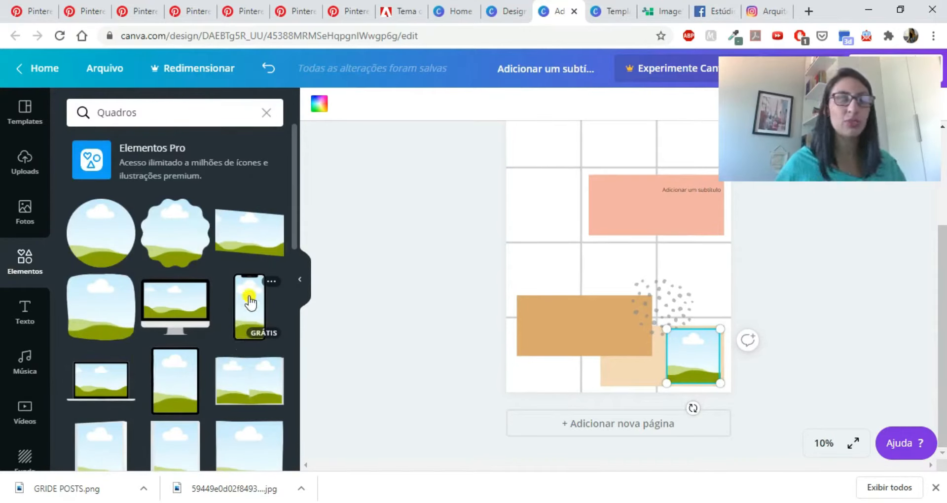
scroll(191, 335, "down", 4)
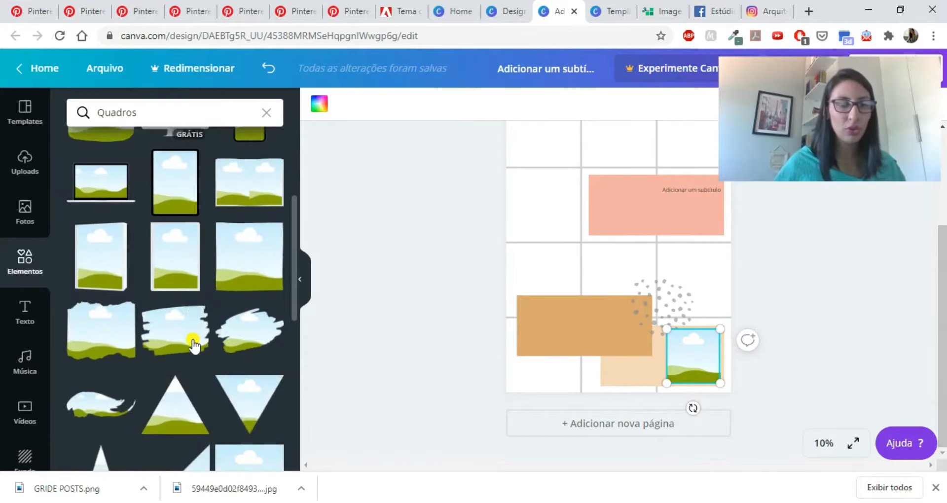
mouse_move(243, 346)
left_mouse_down()
mouse_move(463, 311)
mouse_move(561, 278)
mouse_move(516, 274)
mouse_move(522, 280)
left_mouse_up()
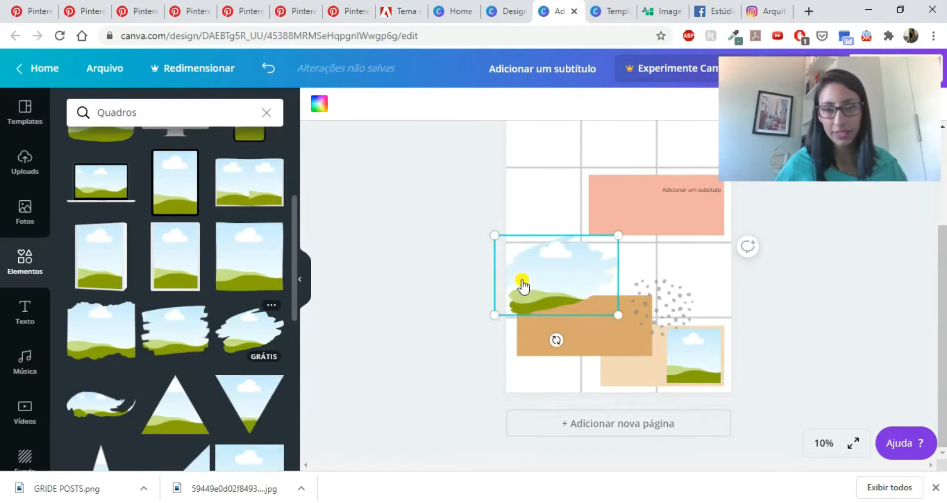
left_click_drag(617, 312, 608, 309)
left_click_drag(549, 277, 546, 282)
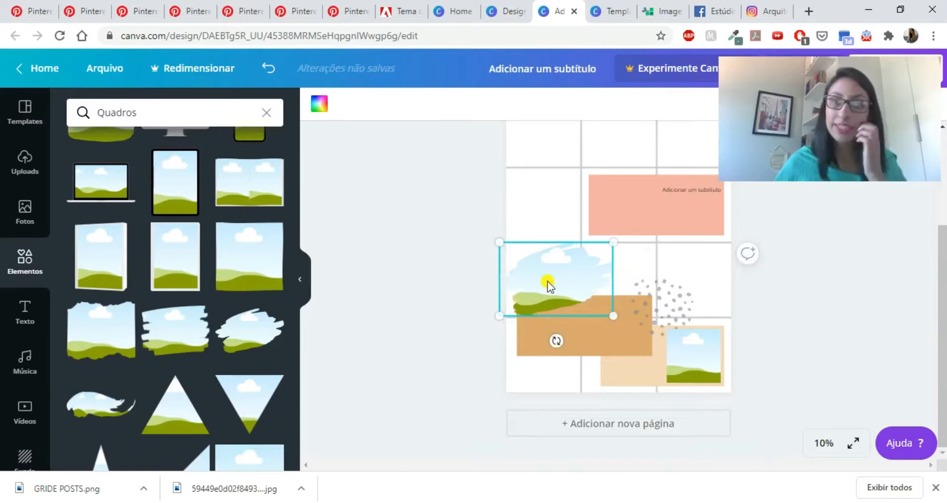
left_click(391, 322)
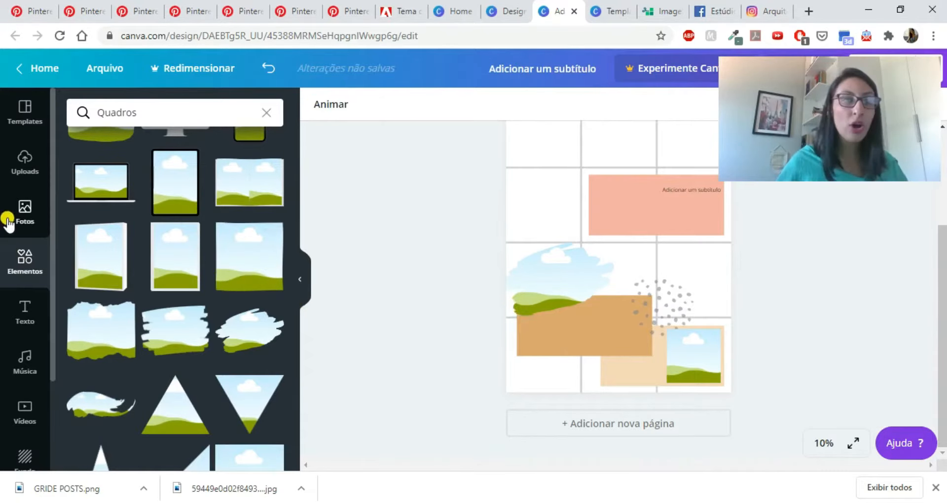
- Fill the brush-stroke frame with the trending stock photo of a woman raising her arms among palm trees
left_click(26, 220)
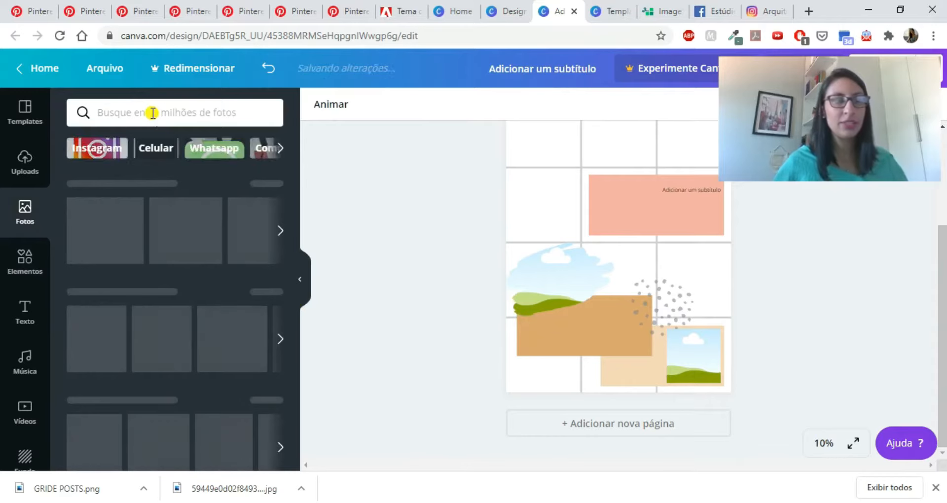
left_click(153, 113)
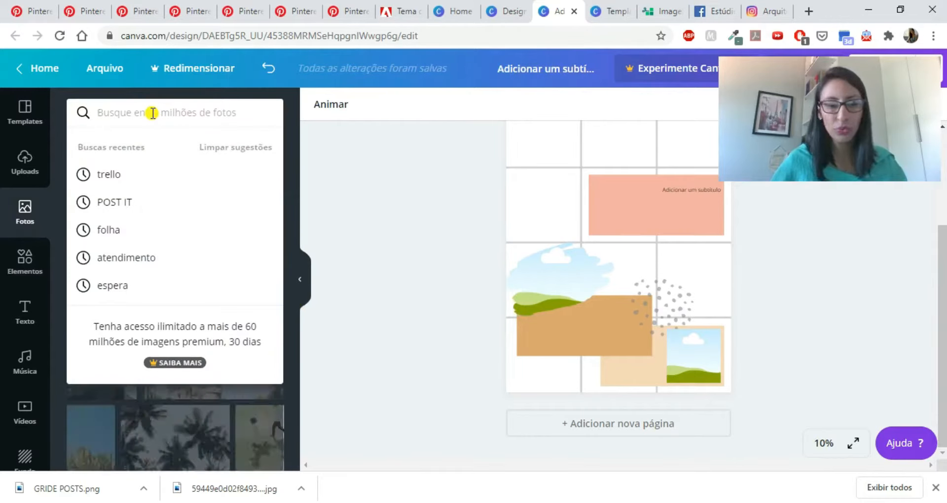
left_click(348, 176)
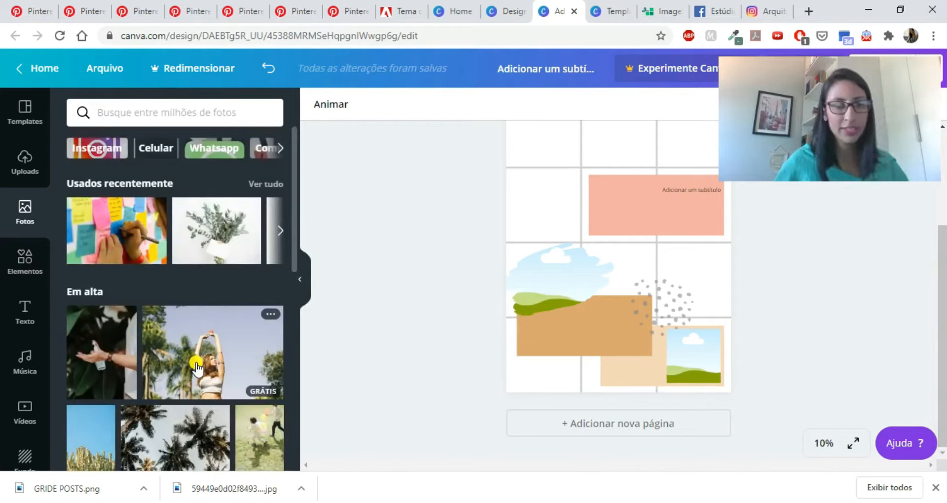
mouse_move(248, 372)
left_mouse_down()
mouse_move(457, 294)
mouse_move(543, 283)
left_mouse_up()
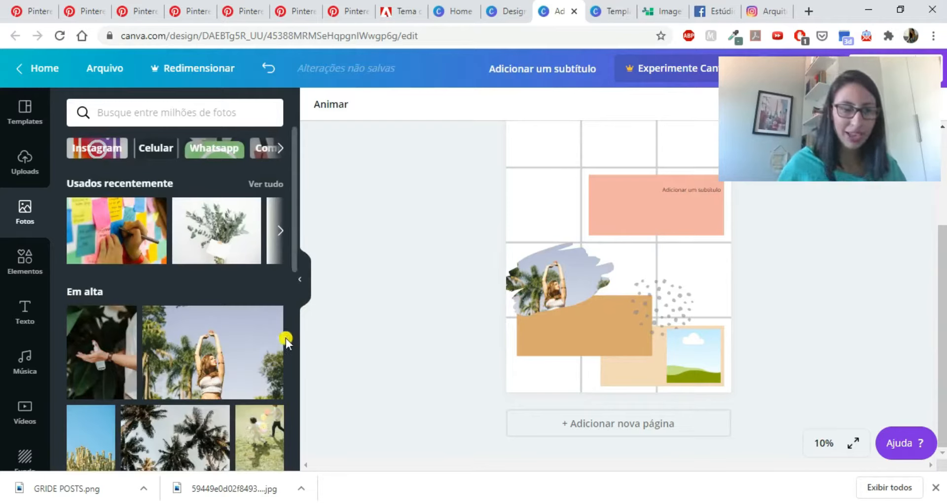
- Fill the square frame on the beige block with the stock photo of a person raising a fist by a bridge
scroll(204, 359, "down", 5)
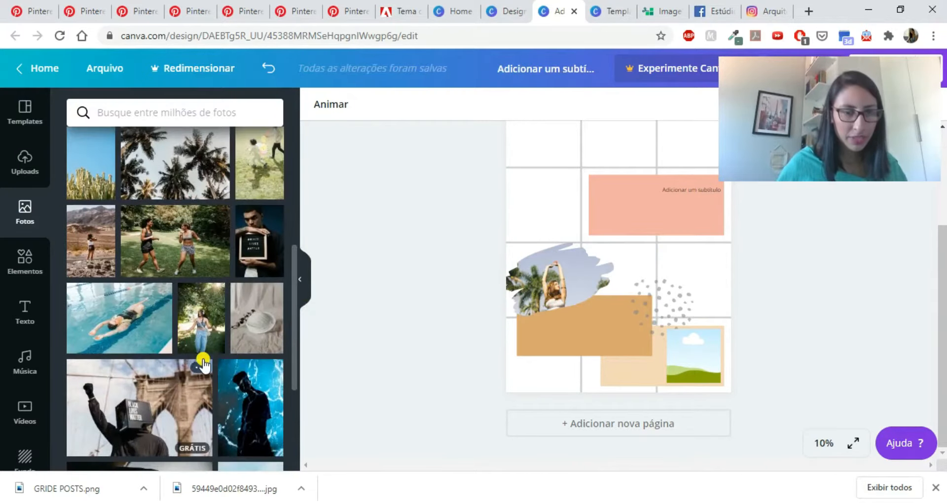
scroll(162, 394, "down", 2)
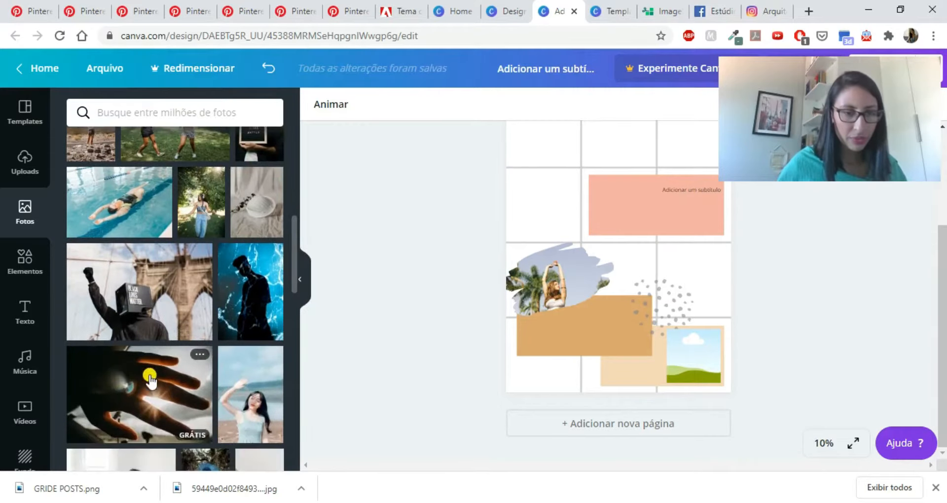
left_click_drag(150, 321, 700, 359)
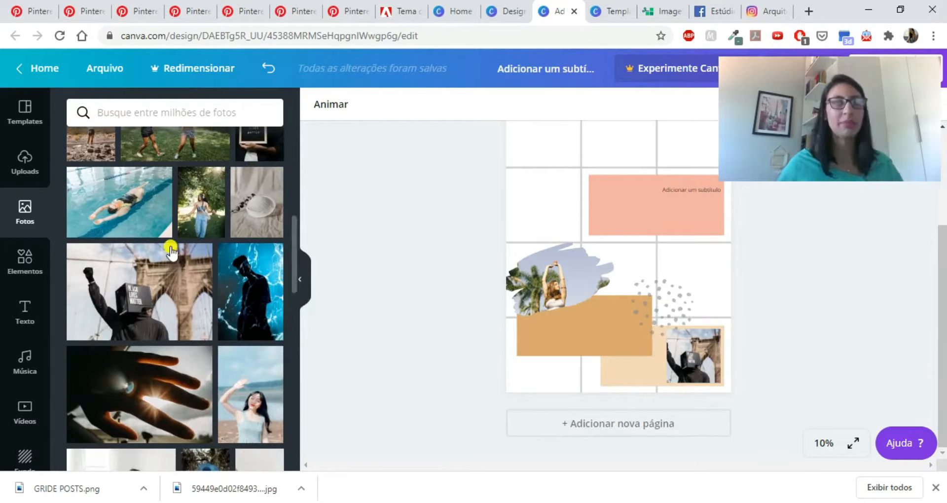
- Clear the Quadros element search and add the stock photo of a woman walking in a sunlit garden to the page
left_click(19, 263)
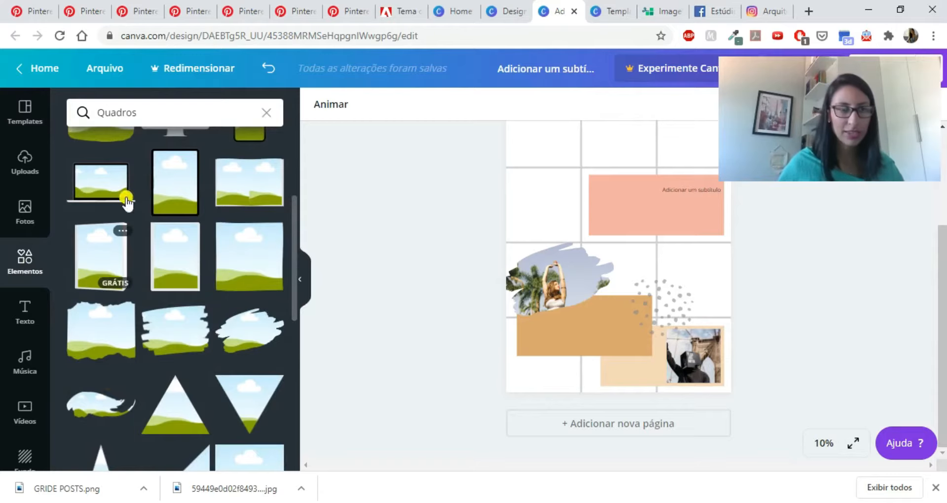
left_click(272, 113)
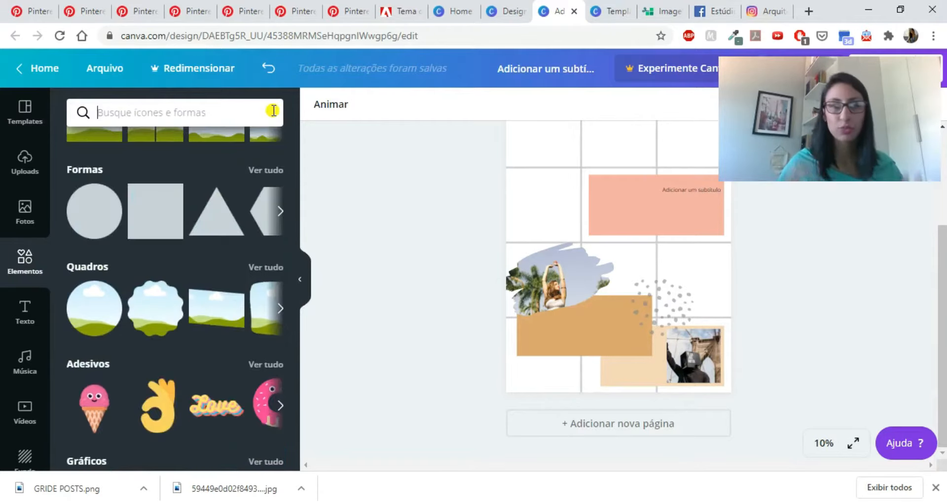
left_click(22, 210)
left_click_drag(203, 219, 579, 279)
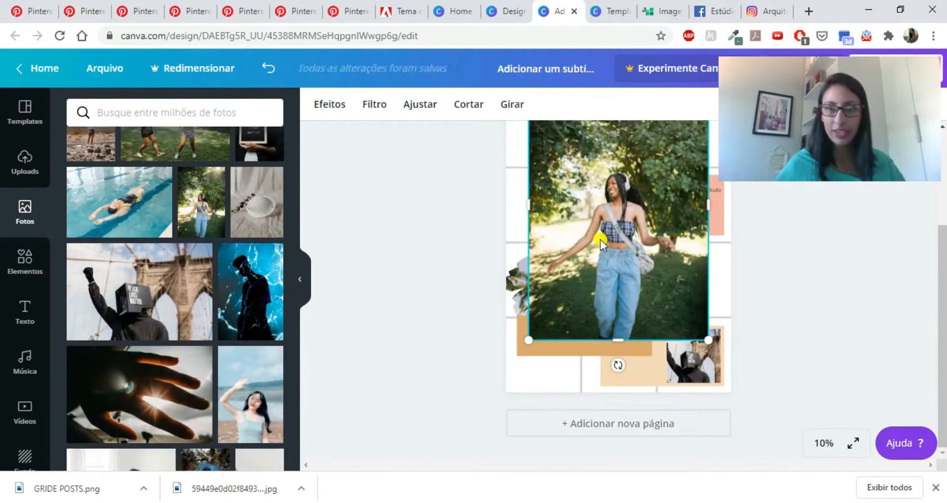
- Shrink the garden photo over the left half of the salmon rectangle and crop its top edge slightly
scroll(600, 239, "up", 2)
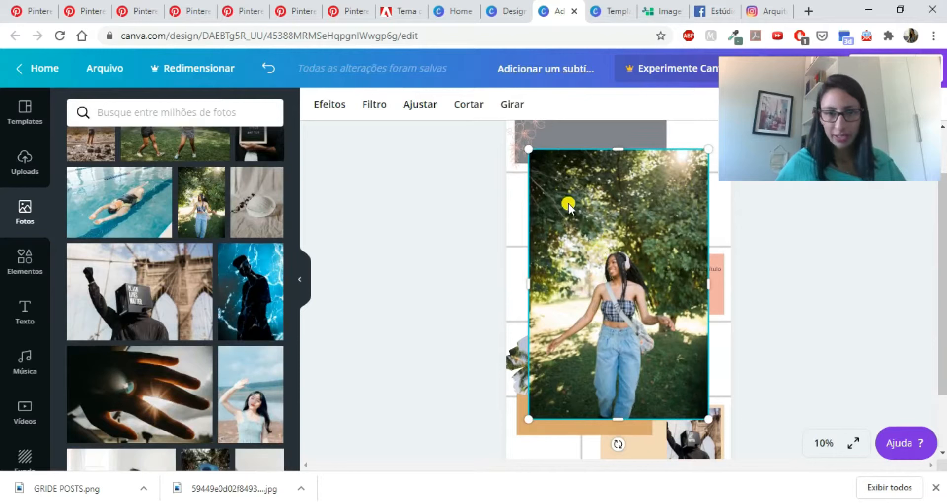
left_click_drag(582, 225, 613, 262)
left_click(478, 259)
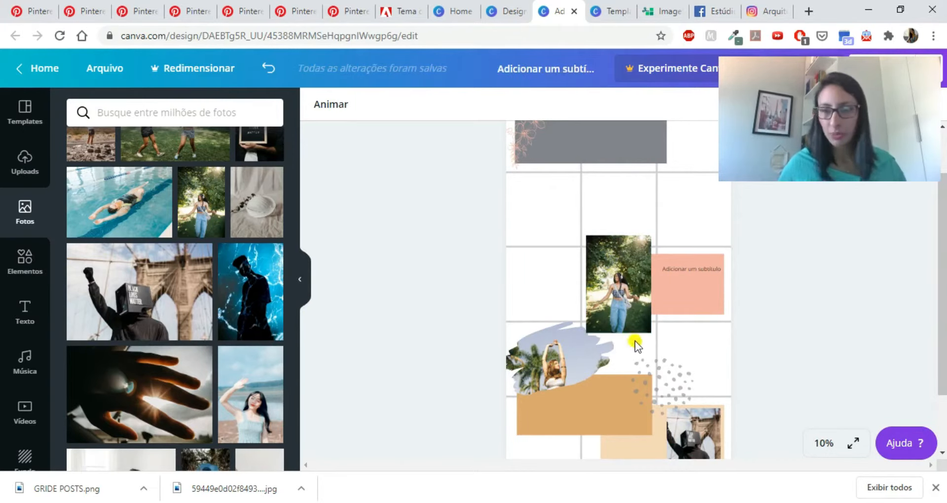
left_click(626, 245)
left_click_drag(619, 239, 618, 244)
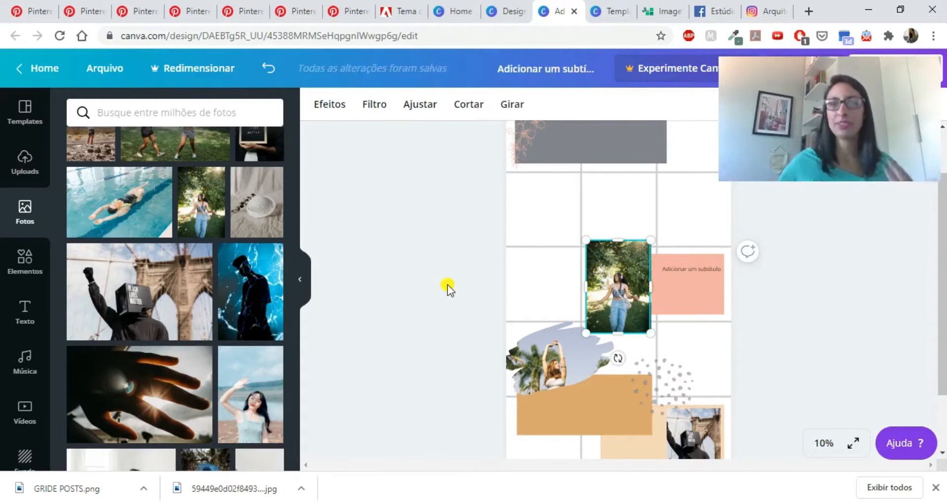
- Replace the subtitle on the salmon rectangle with "INSIRA SEU TEXTO" and move it slightly lower within the visible salmon area
double_click(691, 267)
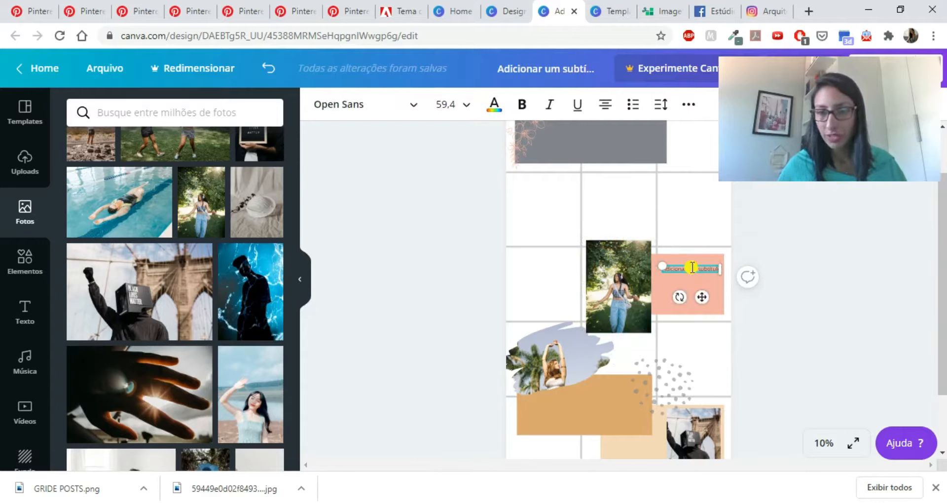
key("BackSpace")
type("a")
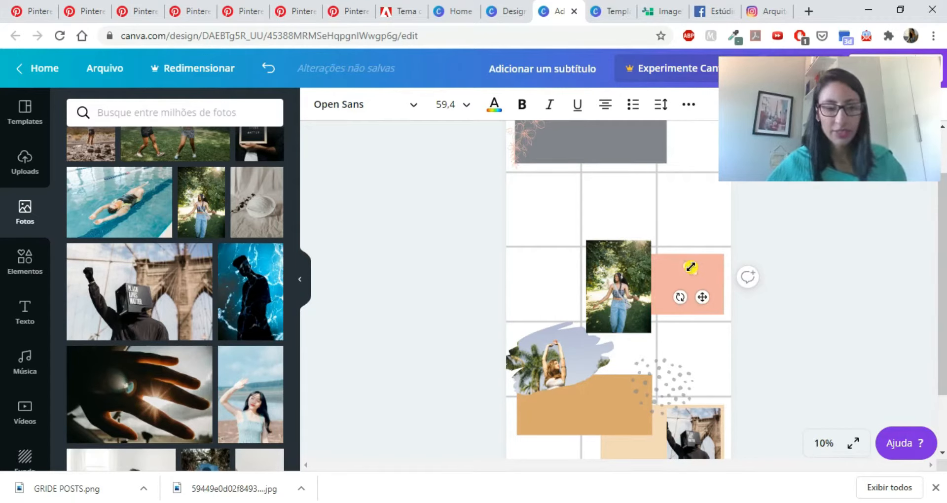
key("Caps_Lock")
type("INSIRA SEU TEXTO")
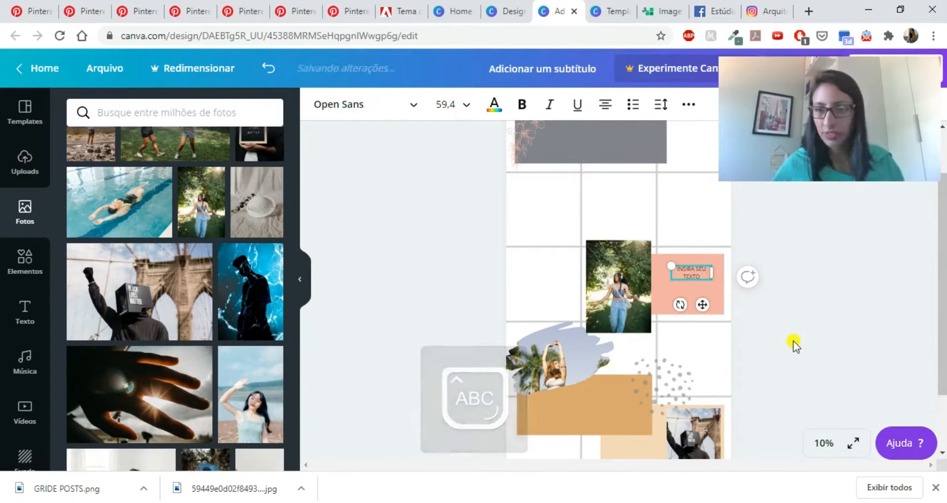
left_click(794, 345)
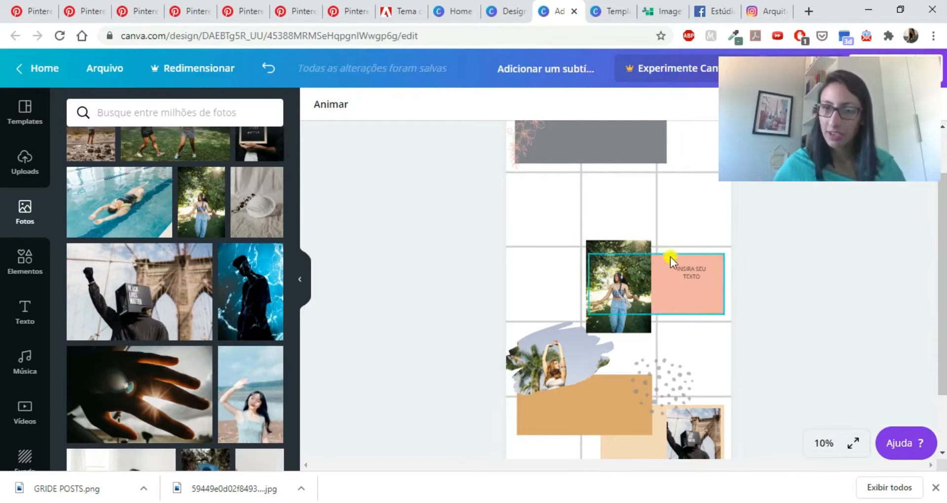
left_click(692, 273)
left_click_drag(692, 272, 694, 282)
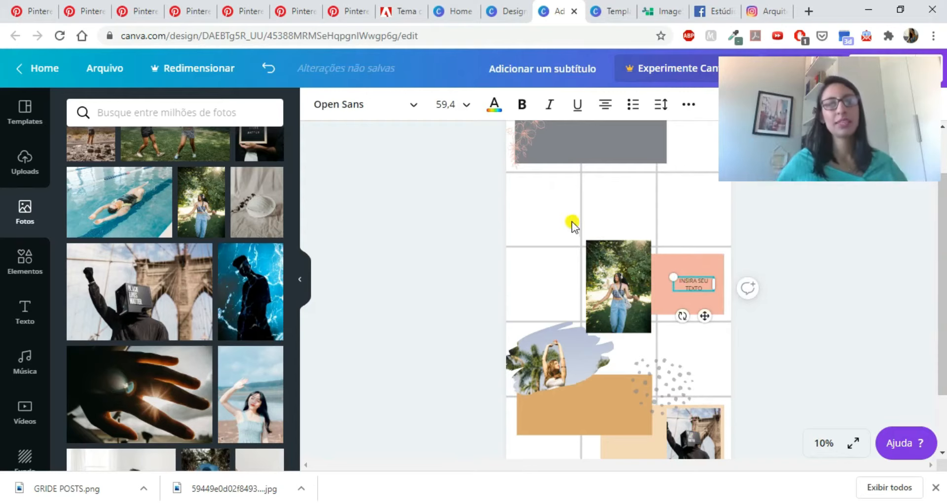
- Delete the post grid overlay from the mosaic page
scroll(572, 221, "up", 1)
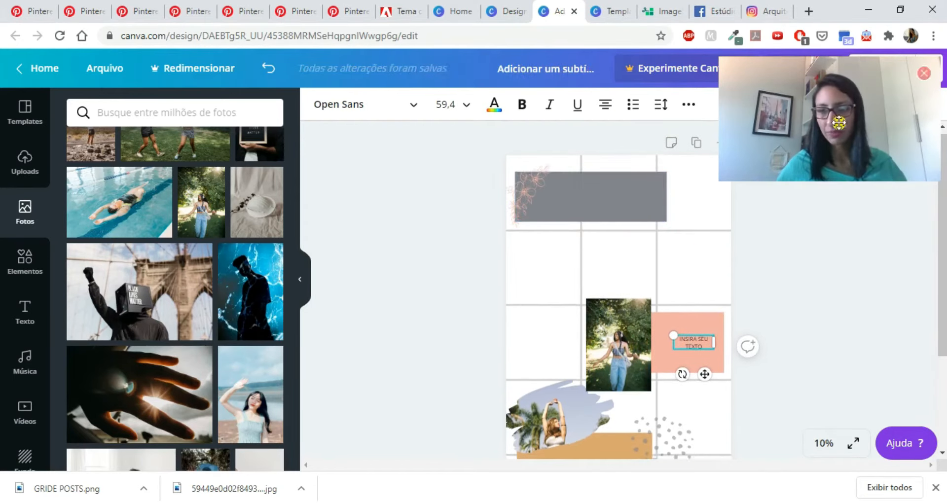
left_click_drag(839, 132, 834, 186)
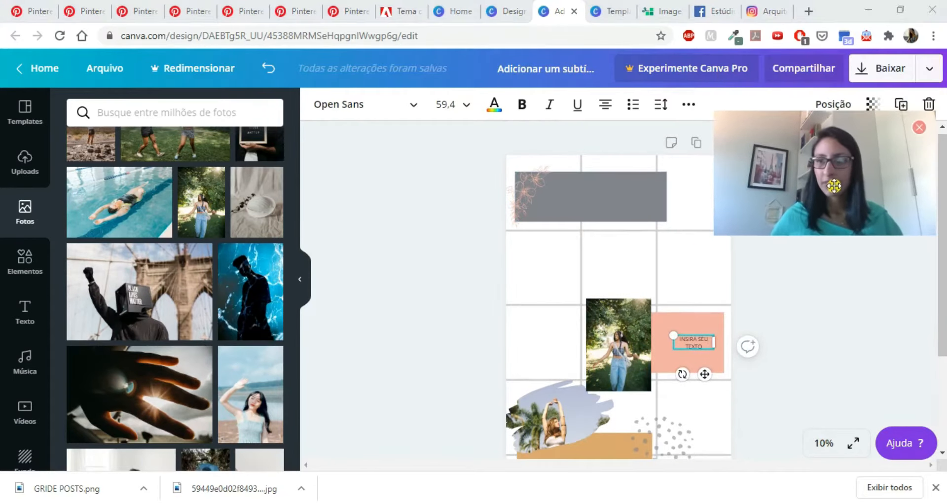
left_click(657, 265)
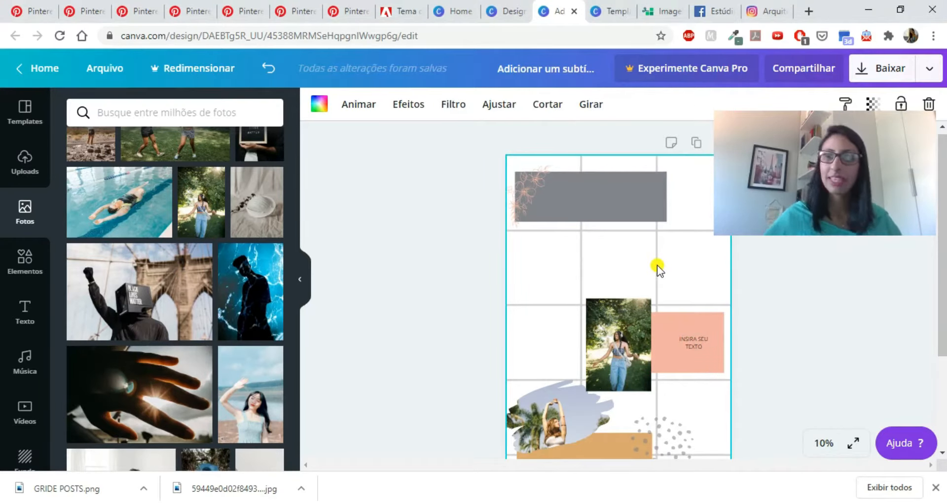
key("Delete")
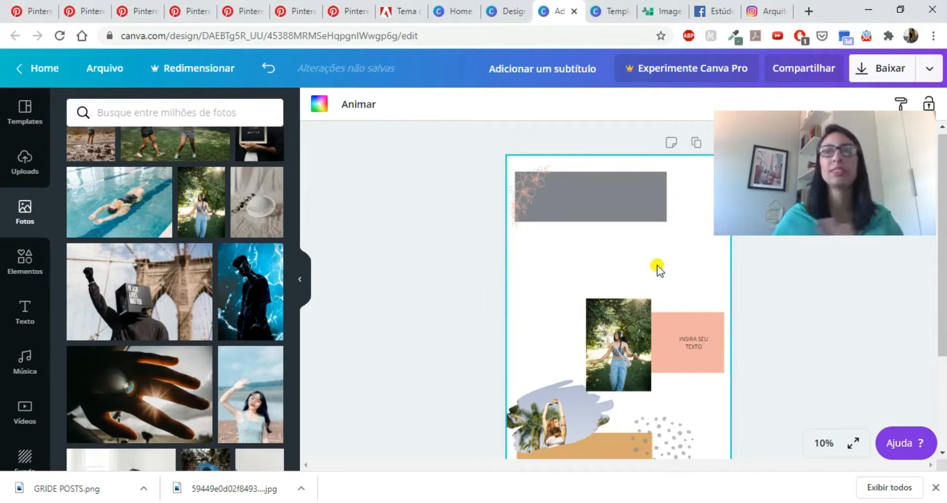
- Download the mosaic design as a PNG and close the referral window
left_click(890, 81)
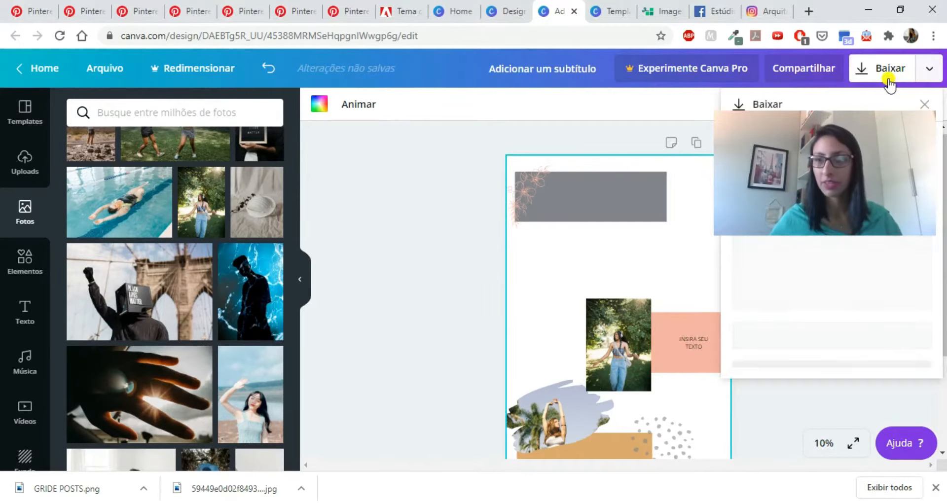
left_click_drag(838, 160, 548, 163)
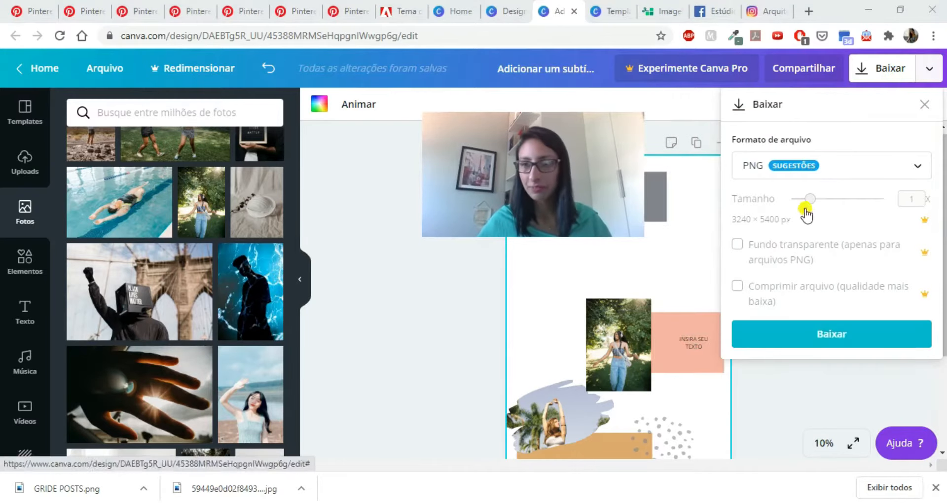
left_click(809, 340)
left_click_drag(507, 159, 806, 114)
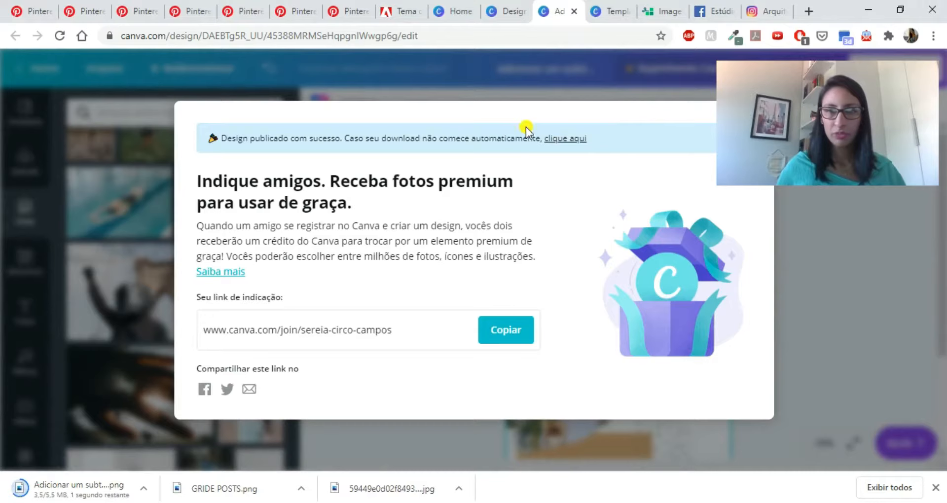
left_click_drag(779, 95, 780, 184)
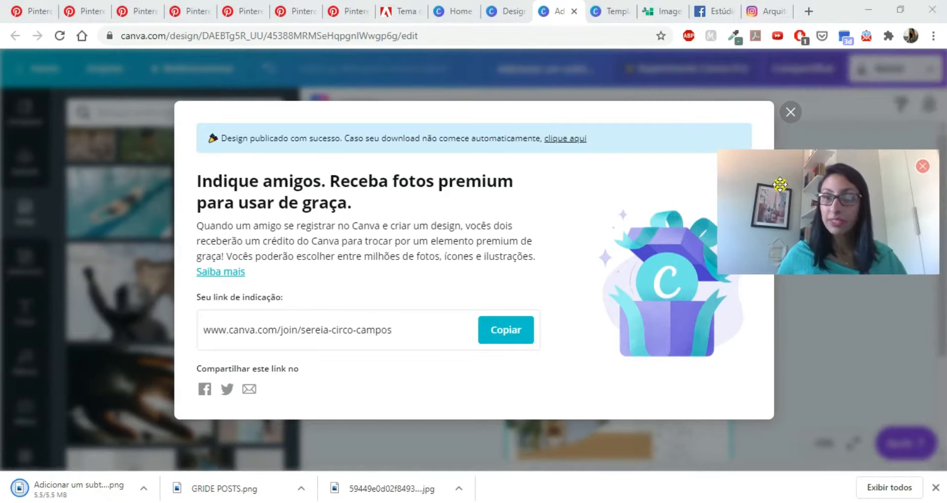
left_click(790, 112)
left_click_drag(818, 223, 816, 138)
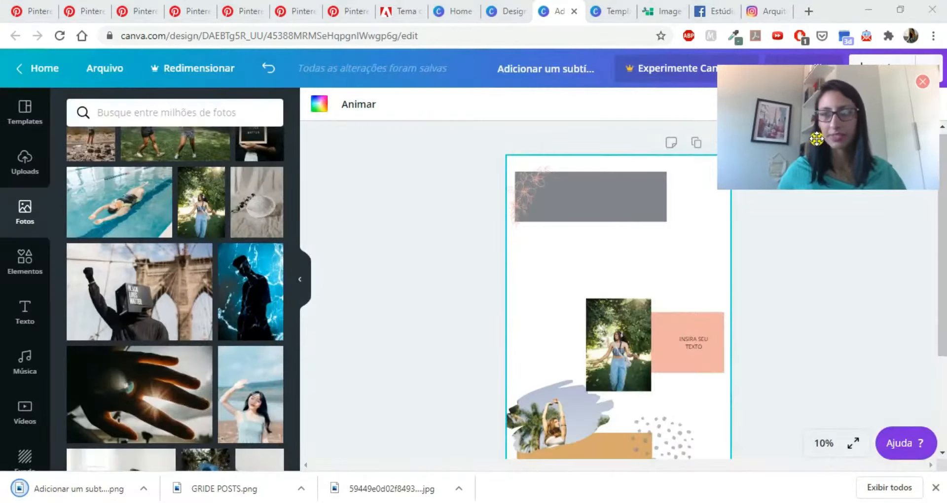
- Create a new custom-size design of 1080 × 1080 px from the Canva home page
left_click(450, 15)
left_click_drag(792, 122, 792, 158)
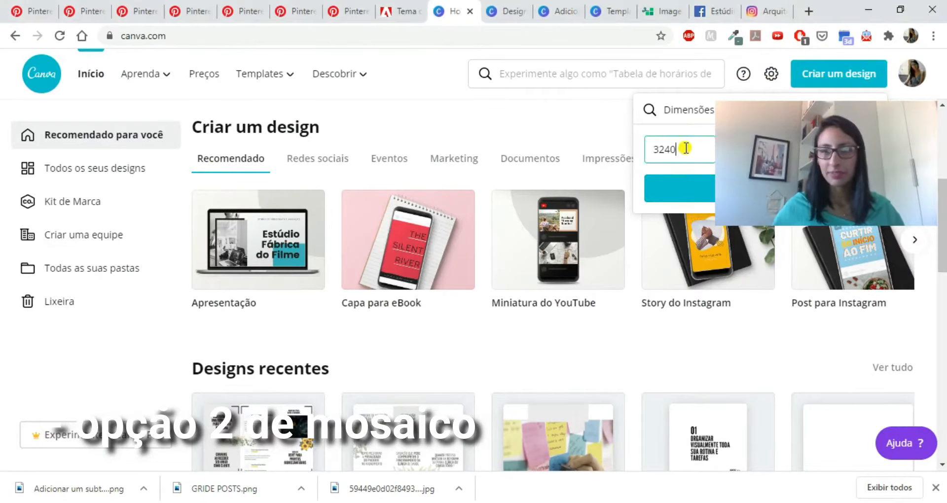
left_click_drag(791, 147, 392, 105)
left_click(685, 152)
key("BackSpace")
key("BackSpace")
key("BackSpace")
key("BackSpace")
type("1080")
left_click(785, 150)
key("BackSpace")
key("BackSpace")
key("BackSpace")
key("BackSpace")
type("1080")
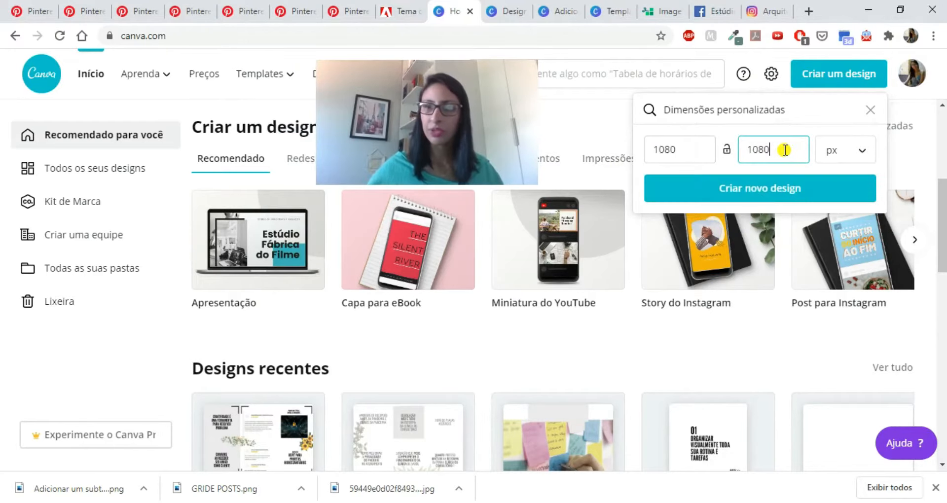
left_click(783, 184)
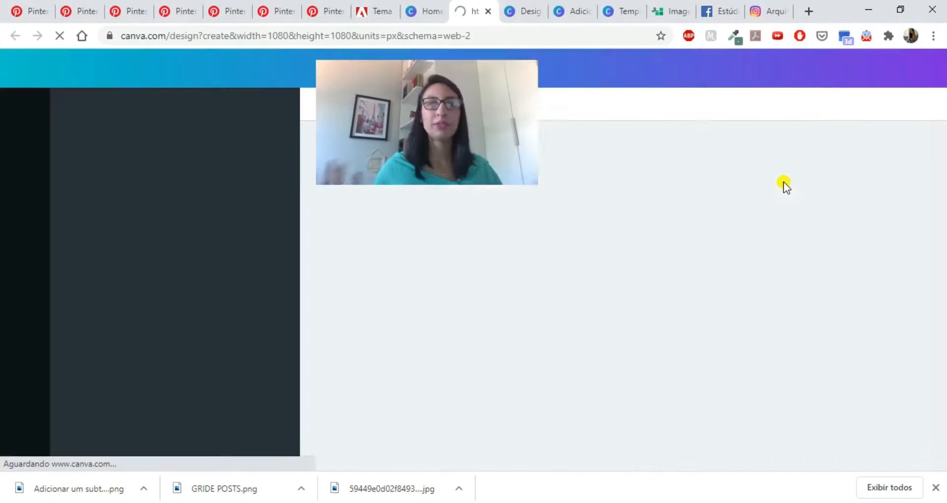
- View the Post para Instagram preset among the social media design types and return to the blank 1080 × 1080 px design
left_click(427, 8)
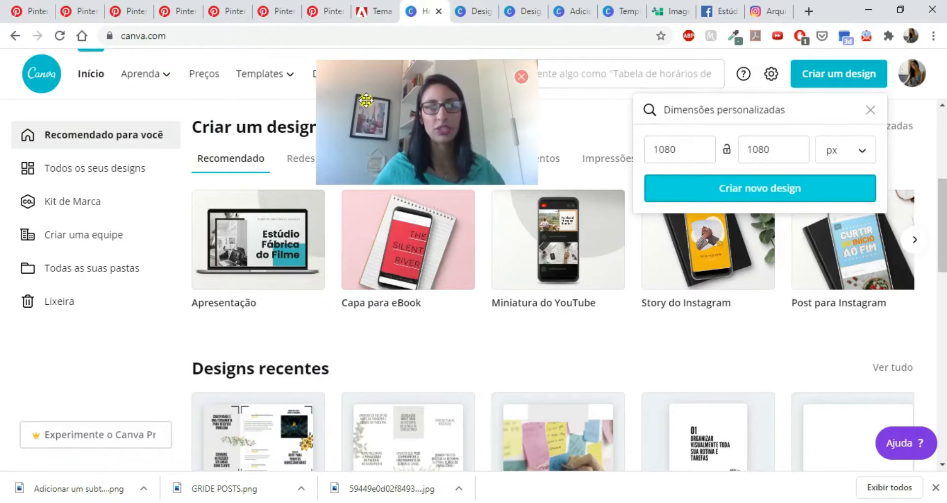
left_click(313, 159)
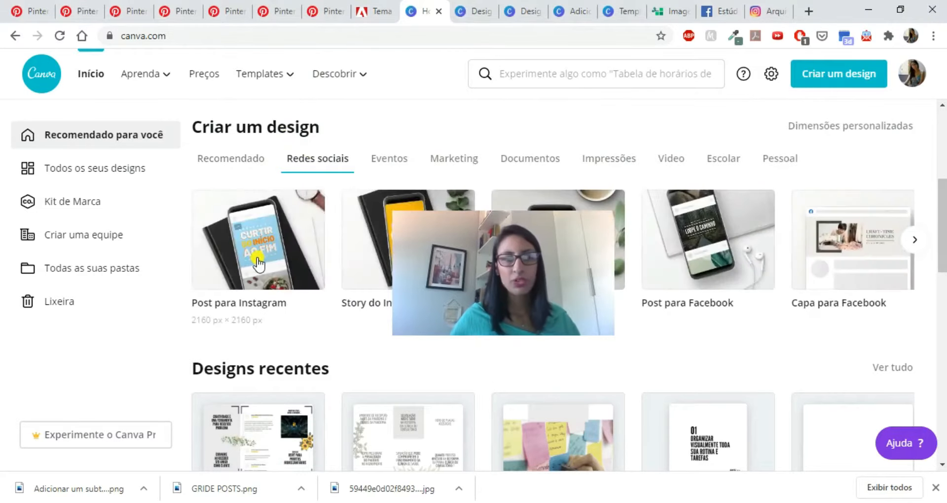
left_click_drag(495, 247, 440, 100)
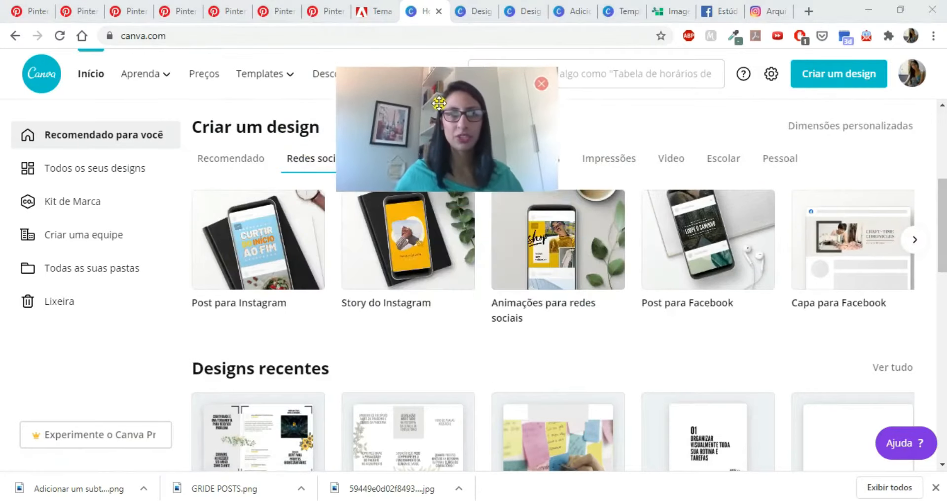
left_click(468, 17)
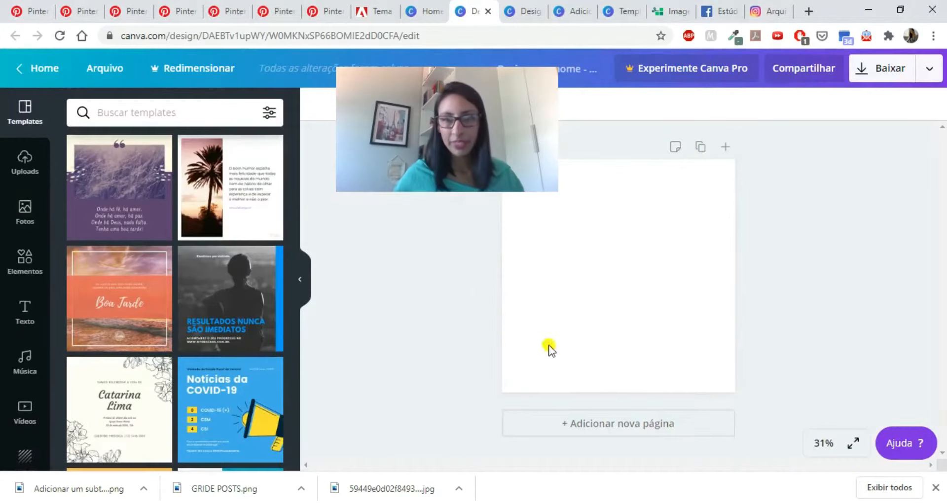
- Add six blank pages to the 1080 × 1080 px design
left_click(728, 145)
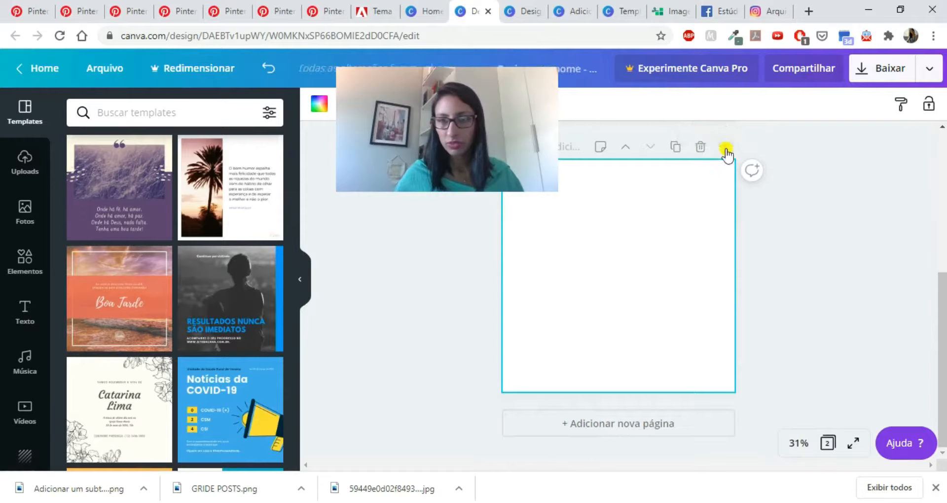
left_click(726, 148)
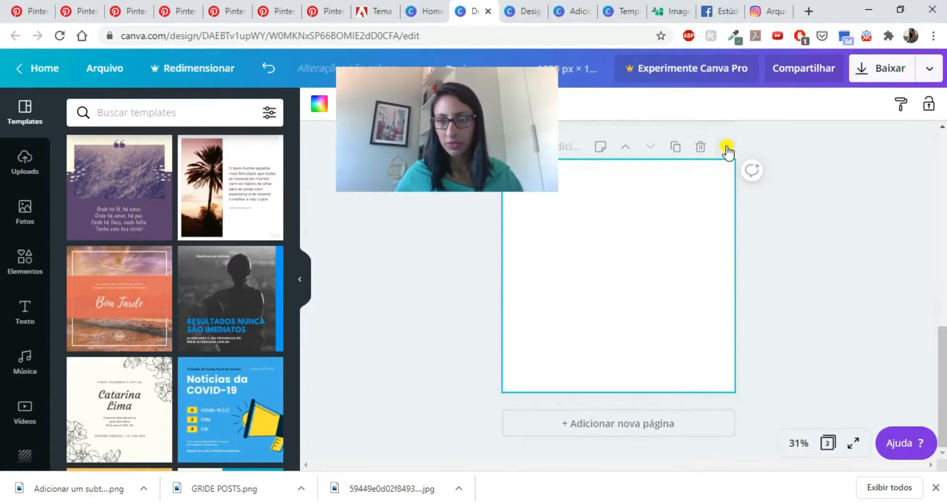
left_click(726, 148)
left_click(726, 149)
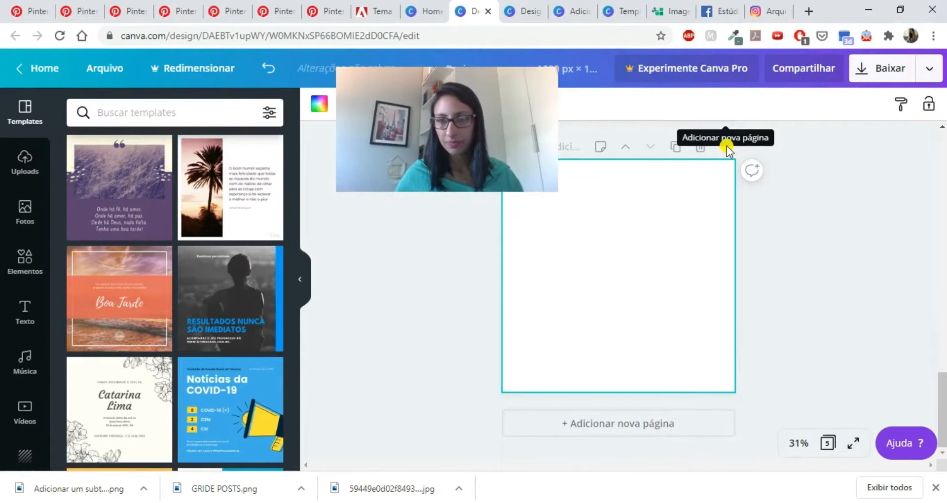
left_click(727, 148)
left_click(726, 148)
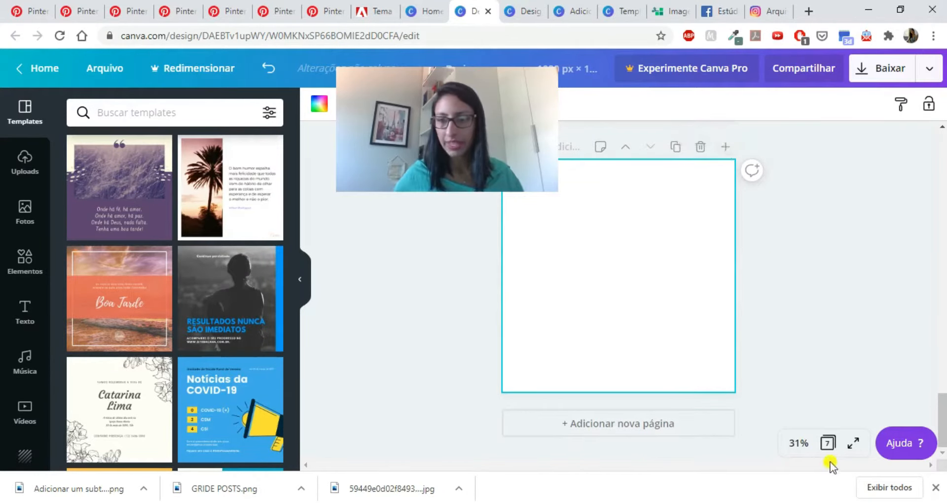
- Show all pages in the grid overview and add four more blank pages
left_click(829, 444)
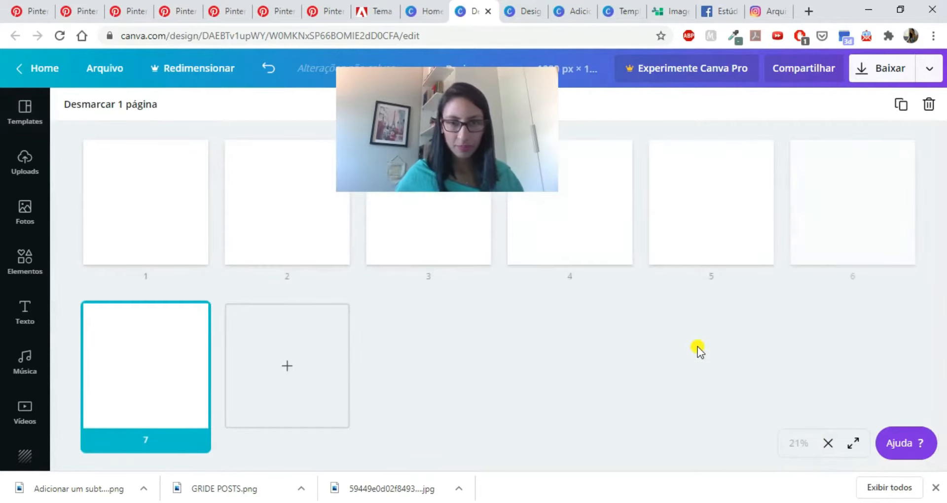
left_click(291, 373)
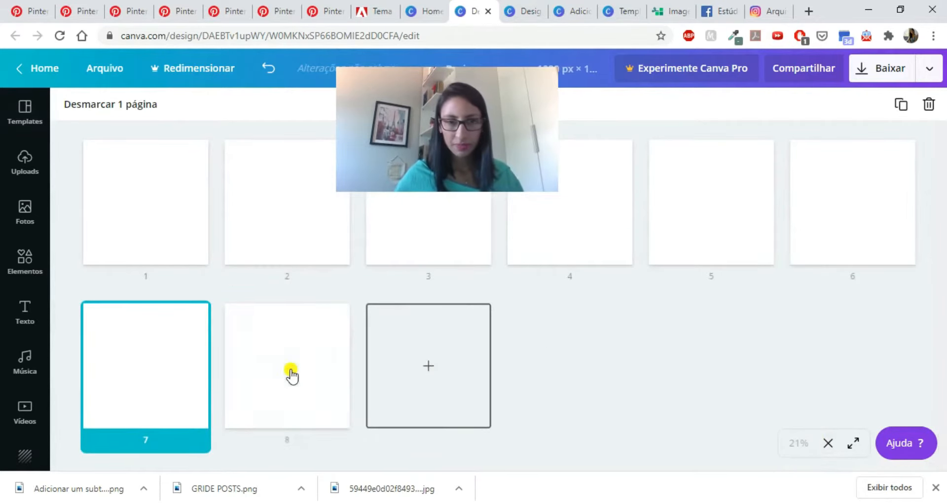
left_click(421, 385)
left_click(549, 380)
left_click(704, 377)
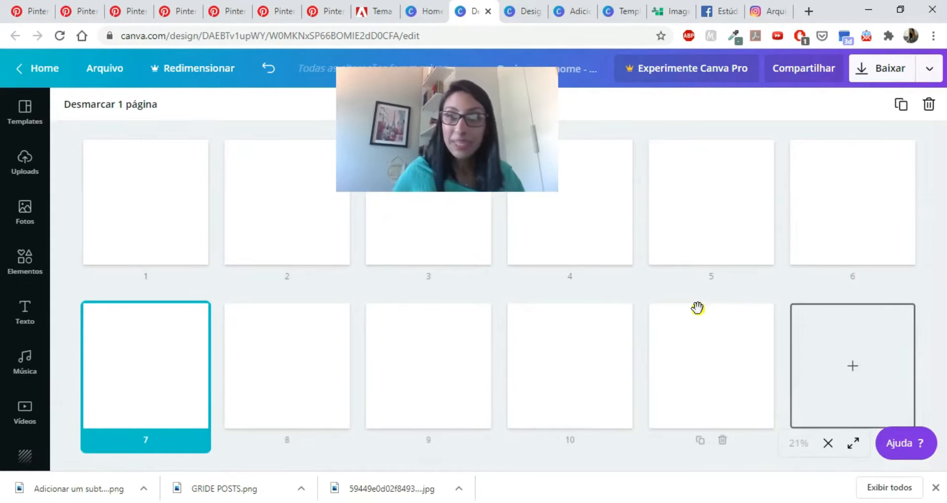
- Take the browser window out of full size and resize it until the page grid shows three pages per row
left_click(900, 15)
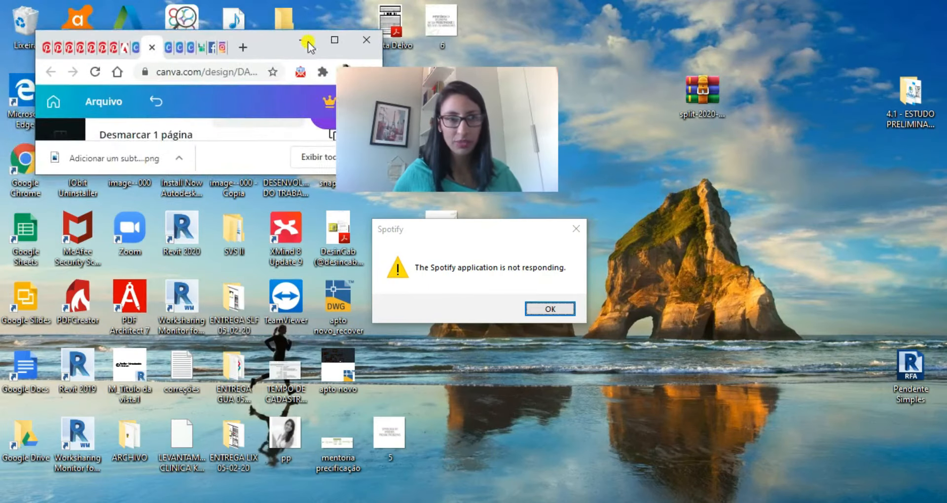
left_click_drag(261, 31, 268, 4)
left_click_drag(448, 118, 809, 56)
left_click_drag(384, 367, 634, 367)
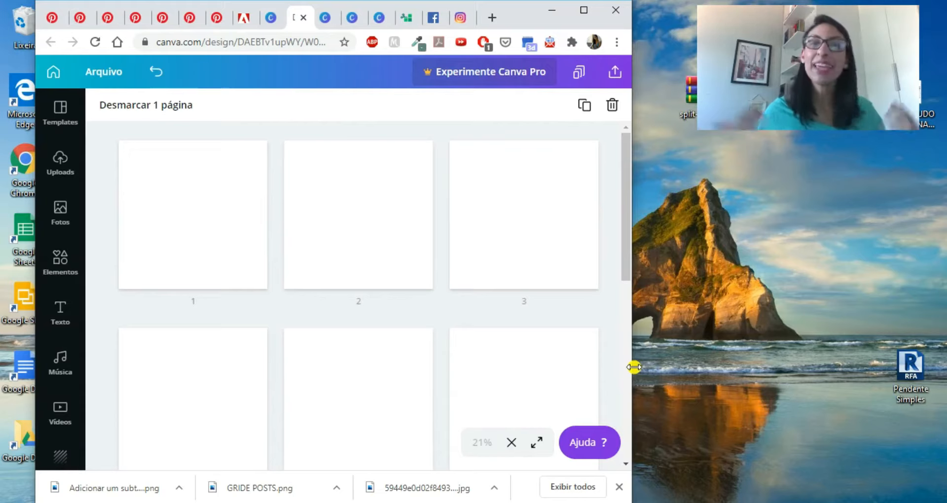
- Check the three-column page layout and add a twelfth blank page to complete the last row
scroll(402, 336, "down", 5)
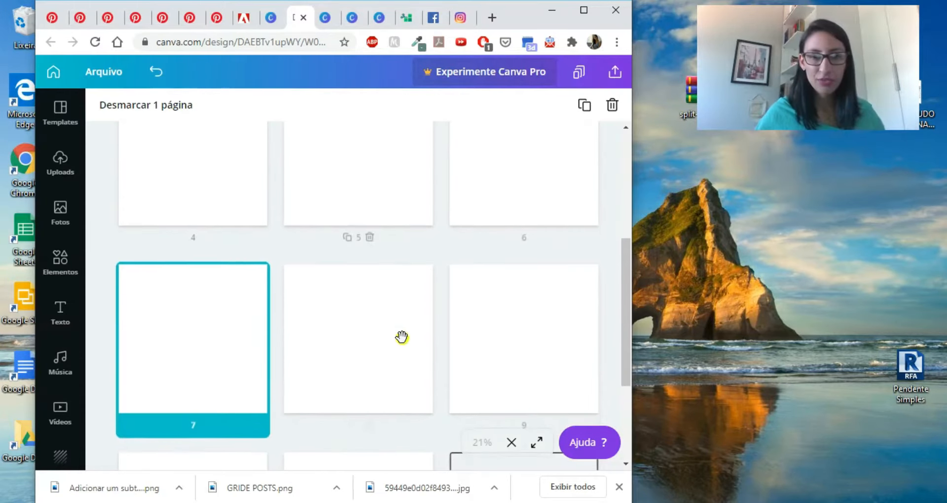
scroll(402, 337, "down", 3)
scroll(401, 337, "up", 1)
scroll(401, 337, "down", 1)
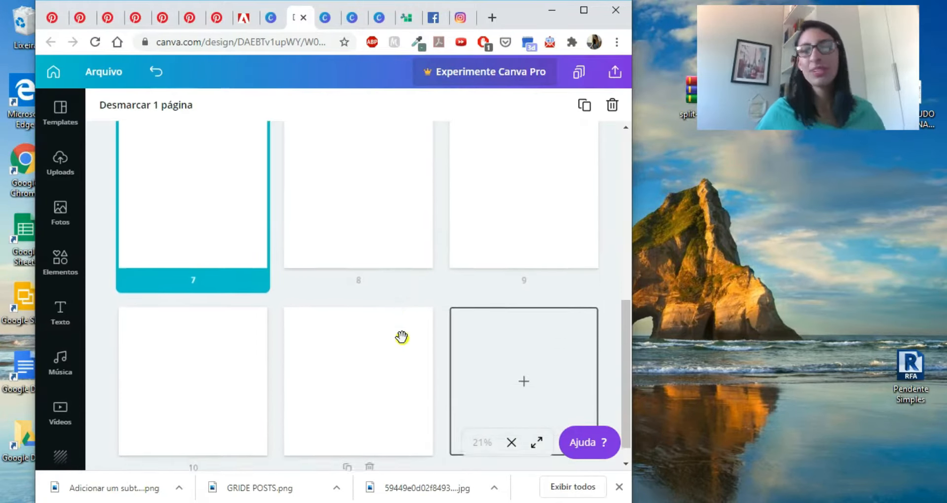
left_click(524, 350)
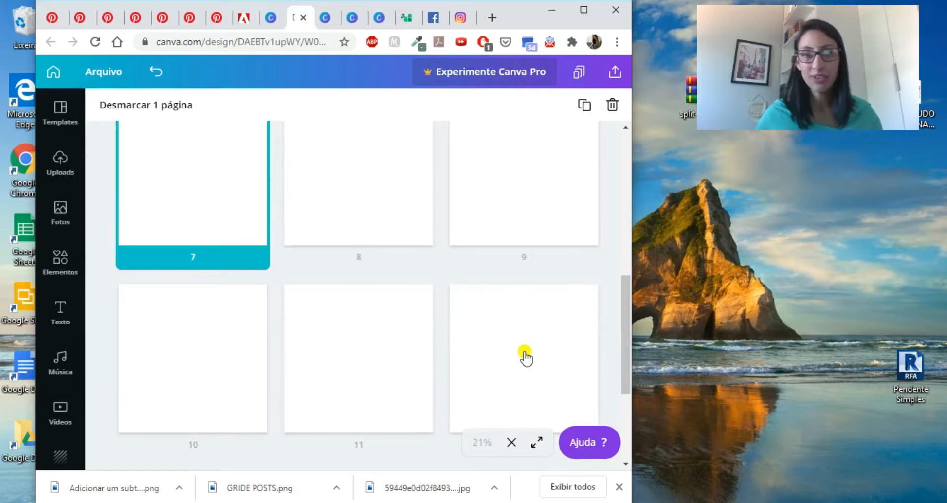
scroll(439, 213, "up", 6)
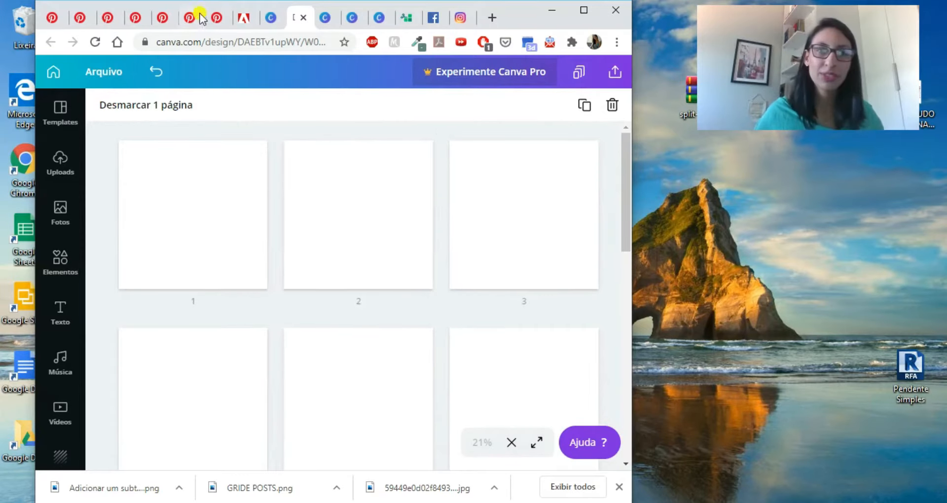
- Look through the Pinterest references and the other Canva mosaic designs, and return to the blank multi-page design
left_click(219, 19)
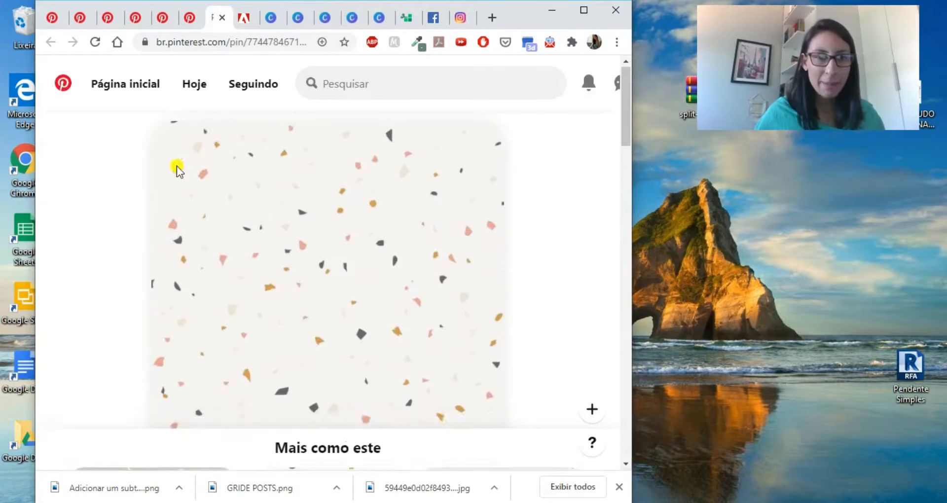
left_click(188, 19)
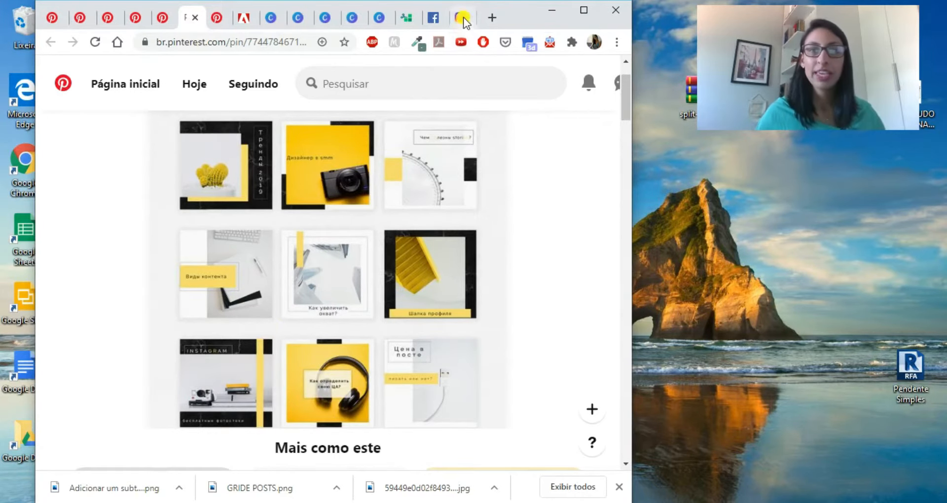
left_click(380, 15)
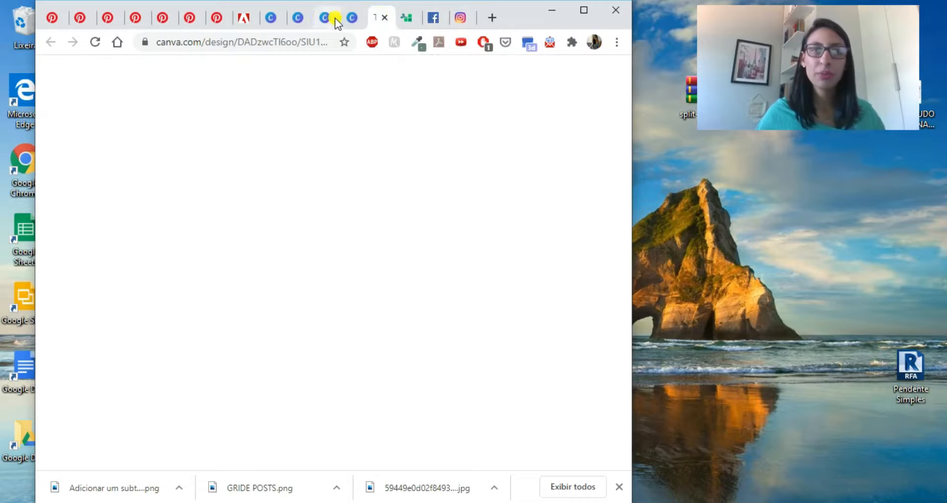
left_click(322, 18)
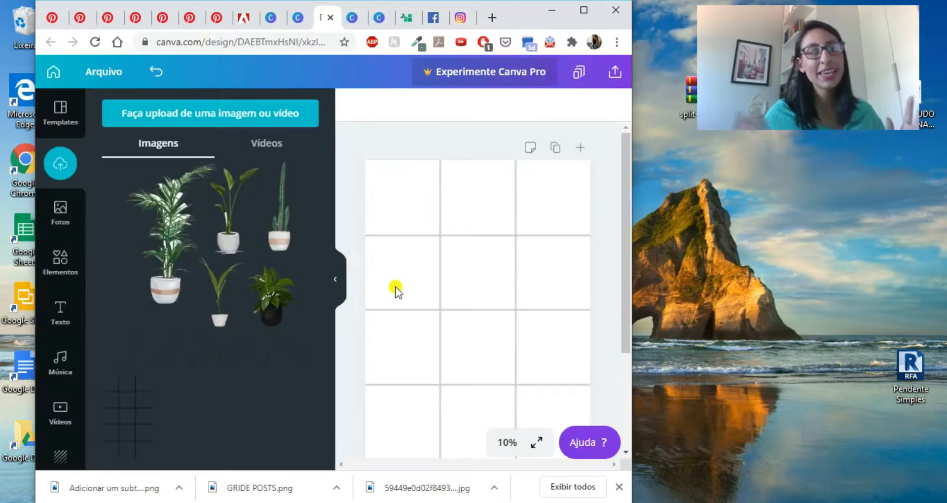
left_click(354, 17)
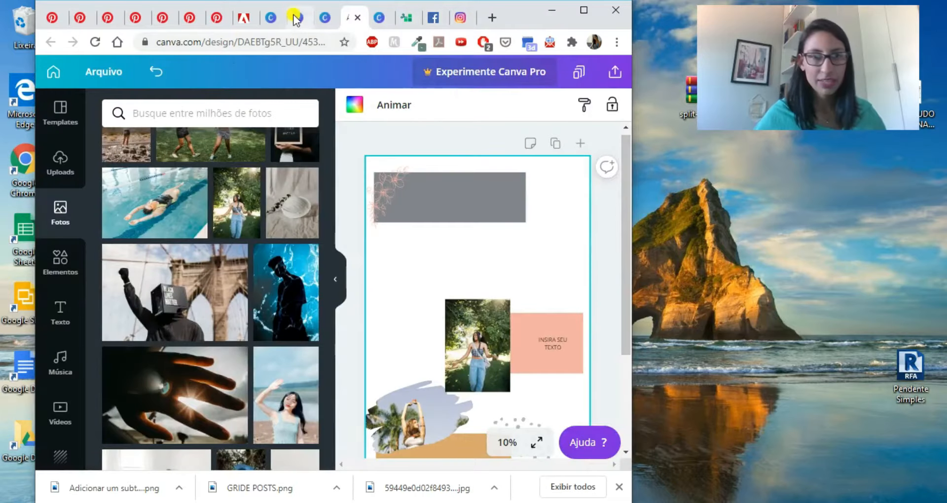
left_click(296, 19)
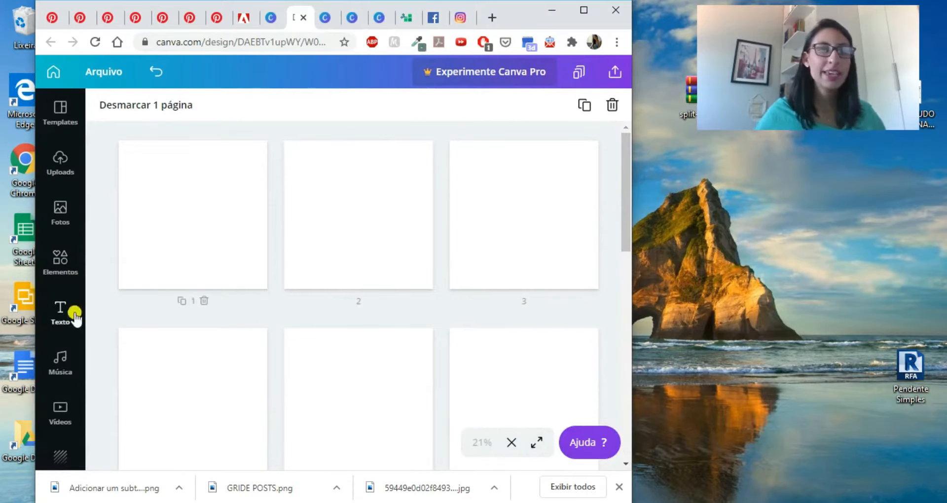
- View page 7's background color options, and copy the grey, pink and ochre rectangles from the other mosaic design
left_click(53, 267)
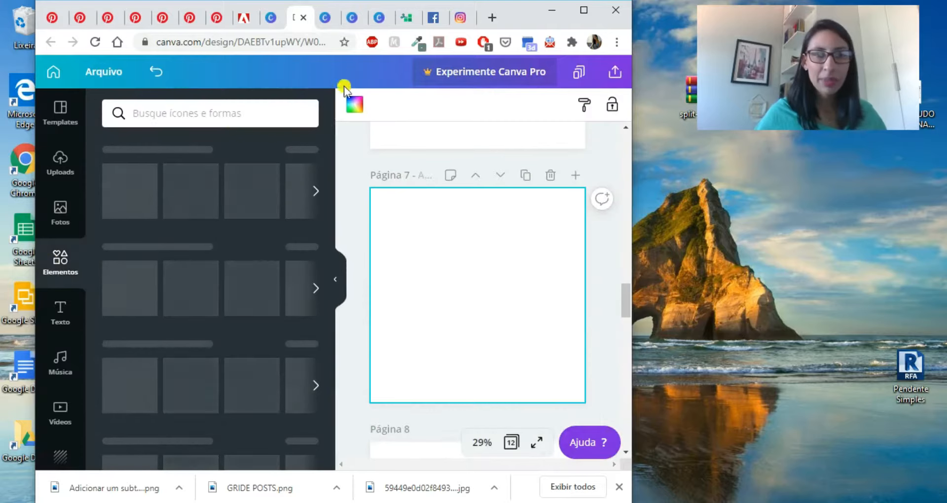
left_click(352, 112)
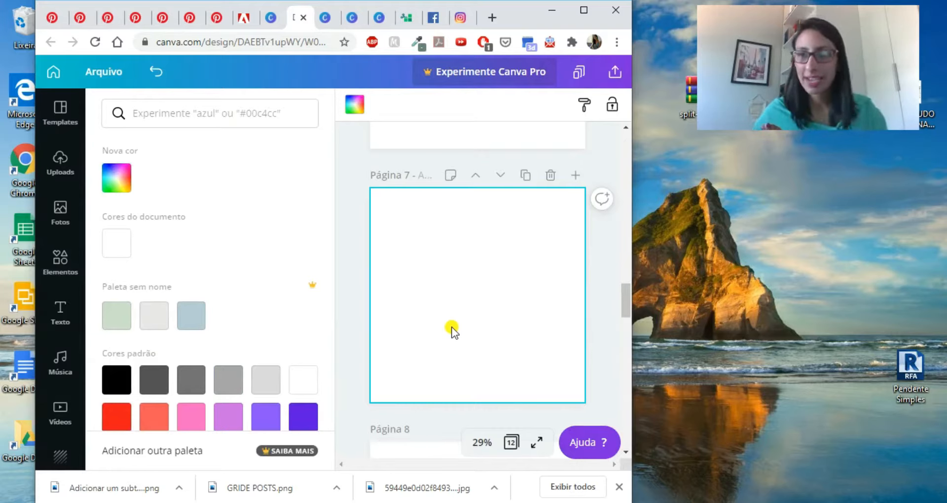
left_click(327, 25)
left_click(354, 20)
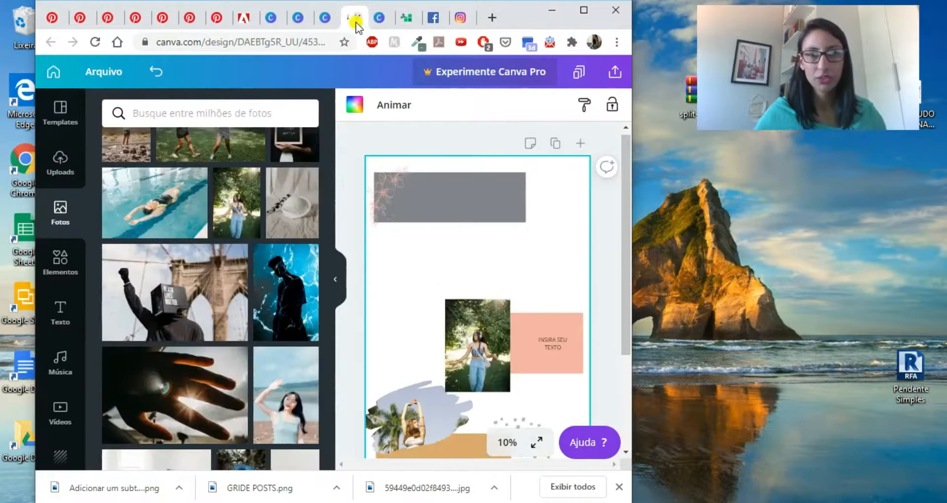
left_click(448, 214)
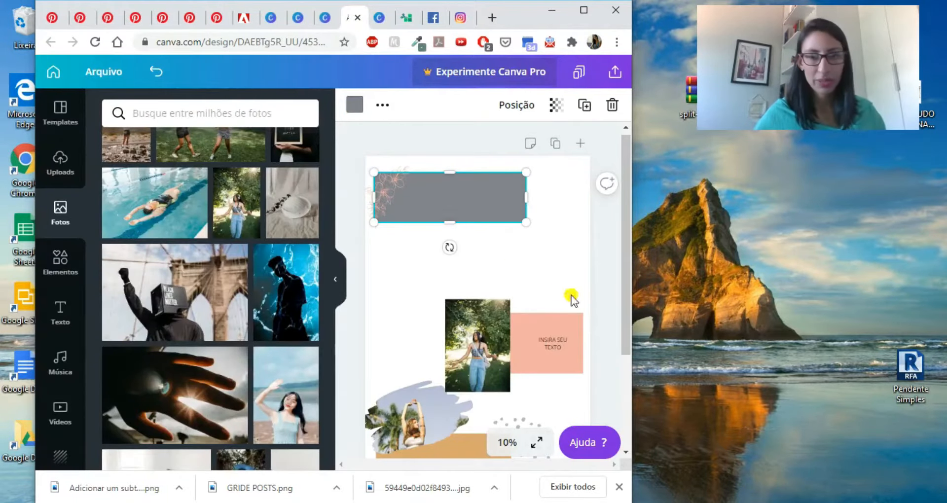
left_click(570, 361)
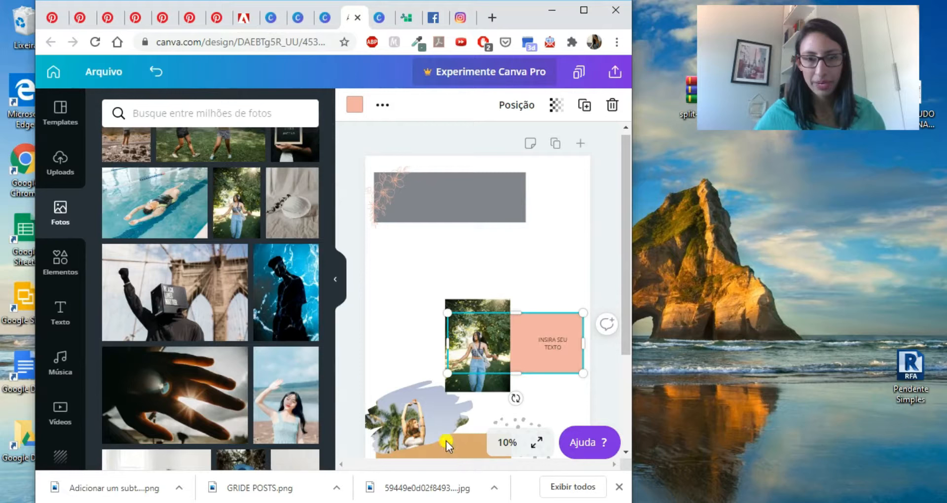
left_click(477, 453)
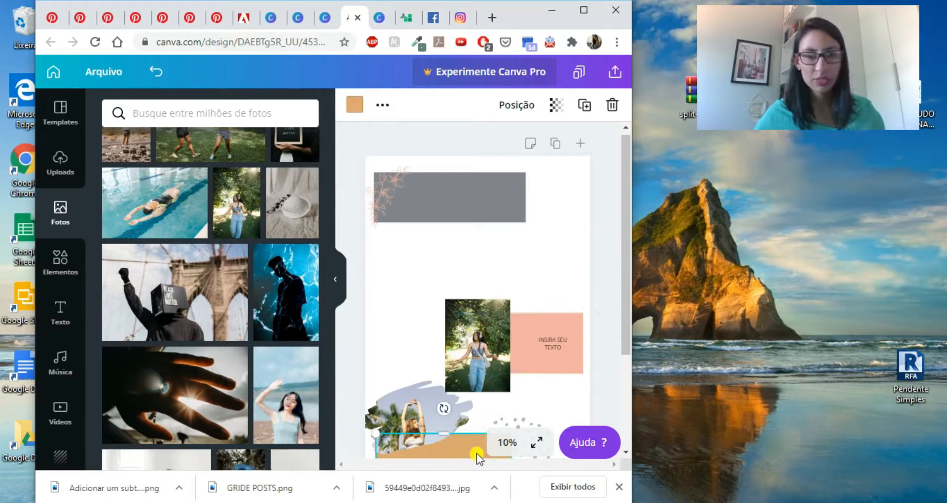
left_click(565, 367, "shift")
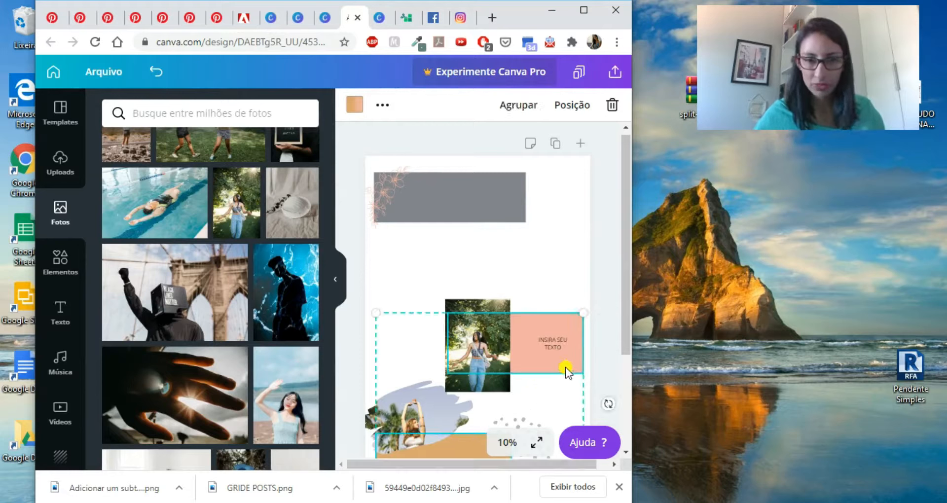
left_click(471, 203, "shift")
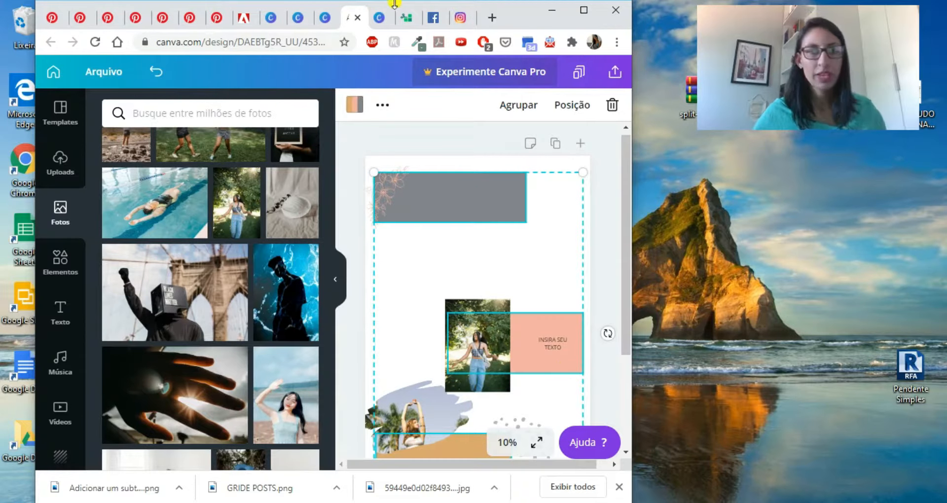
- Paste the grey, pink and ochre rectangles onto blank page 7 and display the document colors in the background palette
left_click(301, 18)
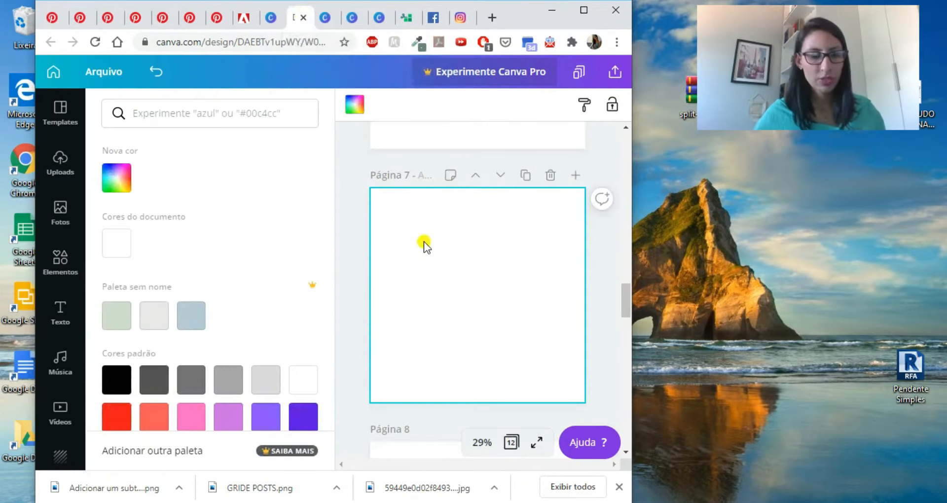
key("ctrl+v")
left_click(546, 262)
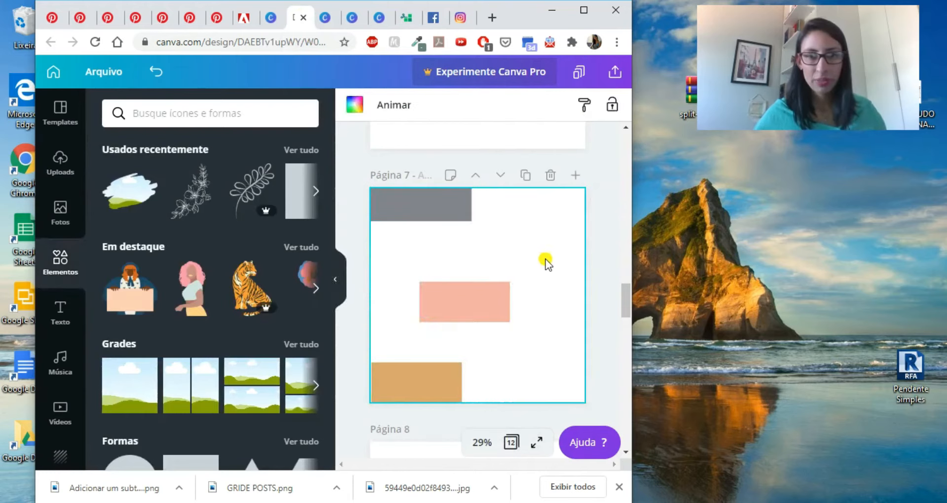
left_click(353, 106)
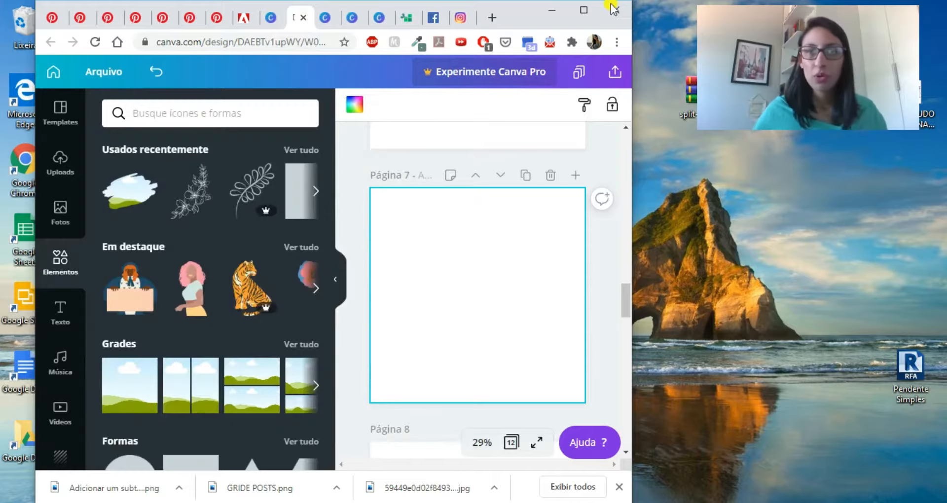
- Maximize the browser window, switch to Postcron ImageSplitter and supply the downloaded "Adicionar um subt....png" mosaic image for upload
left_click(584, 10)
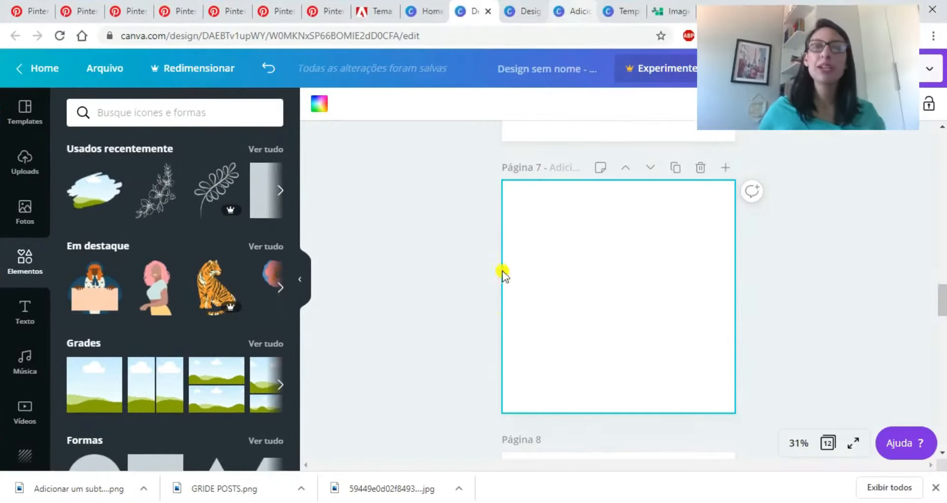
left_click(446, 322)
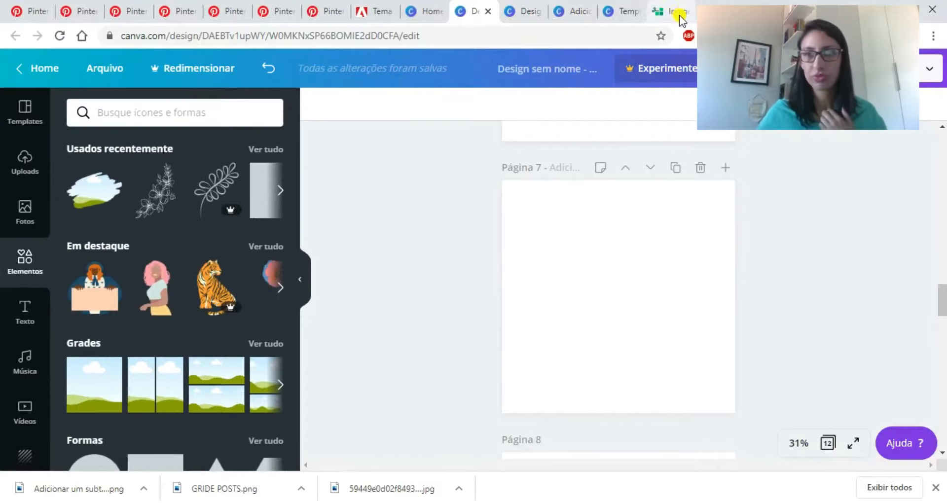
left_click_drag(765, 51, 784, 78)
left_click(665, 12)
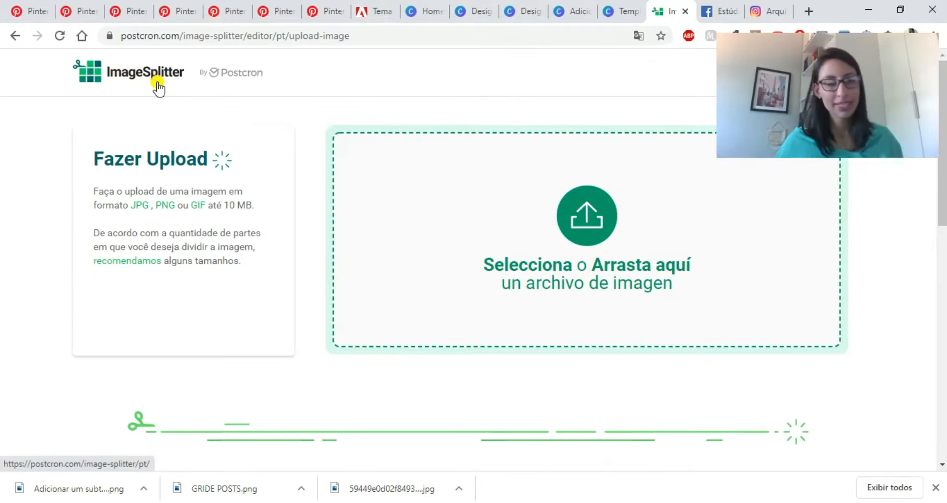
left_click_drag(95, 488, 590, 228)
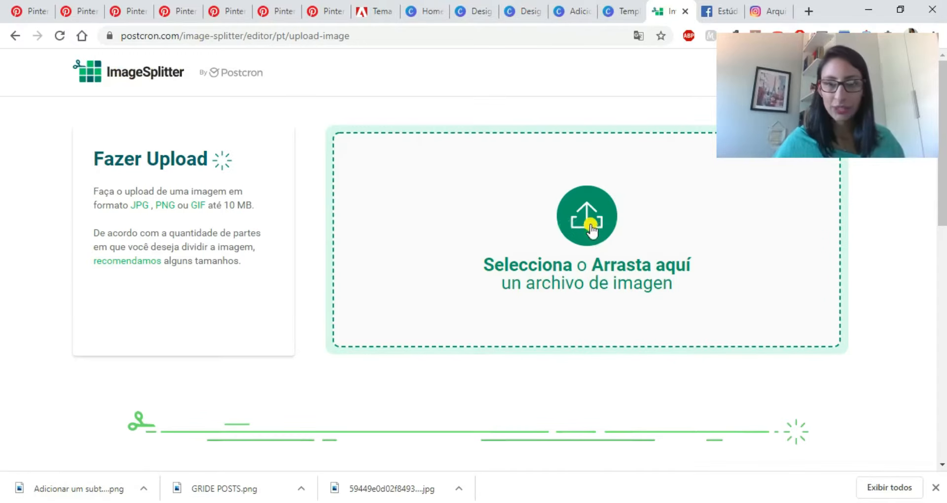